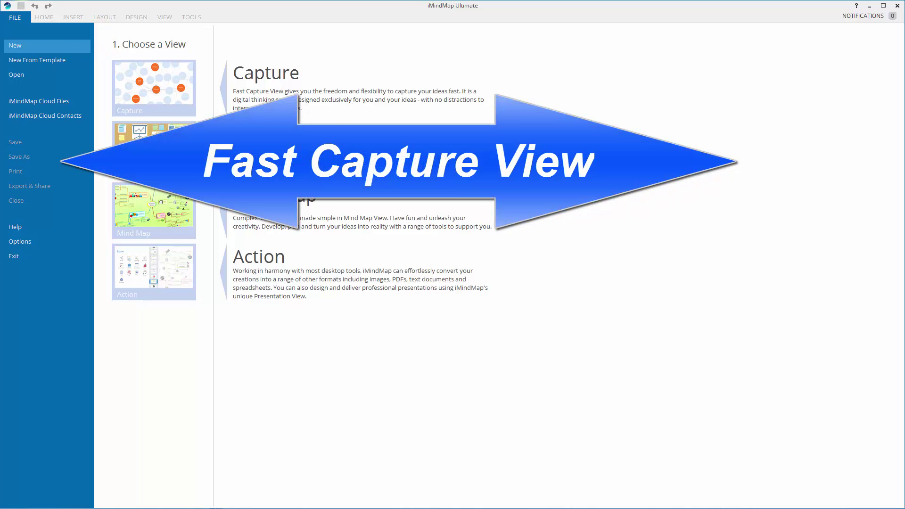
Step: Open My Amazing Music.imx from the recently used mind maps
click(21, 73)
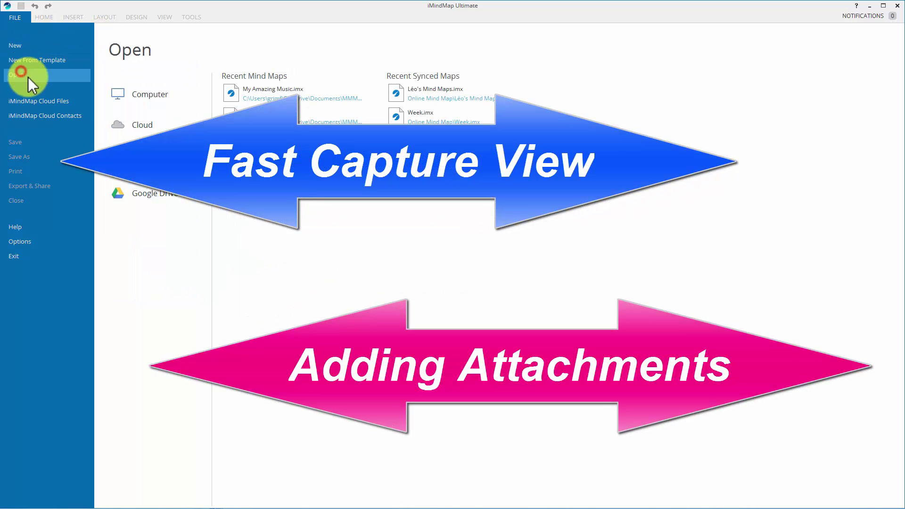
click(252, 91)
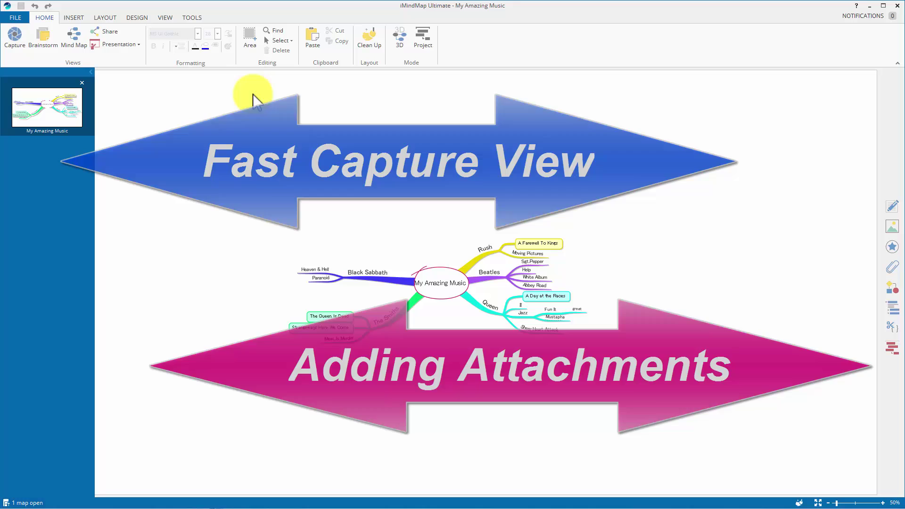
Step: Switch the map to Capture bubbles, hide the open-map thumbnails, and fit the map to the window
click(15, 42)
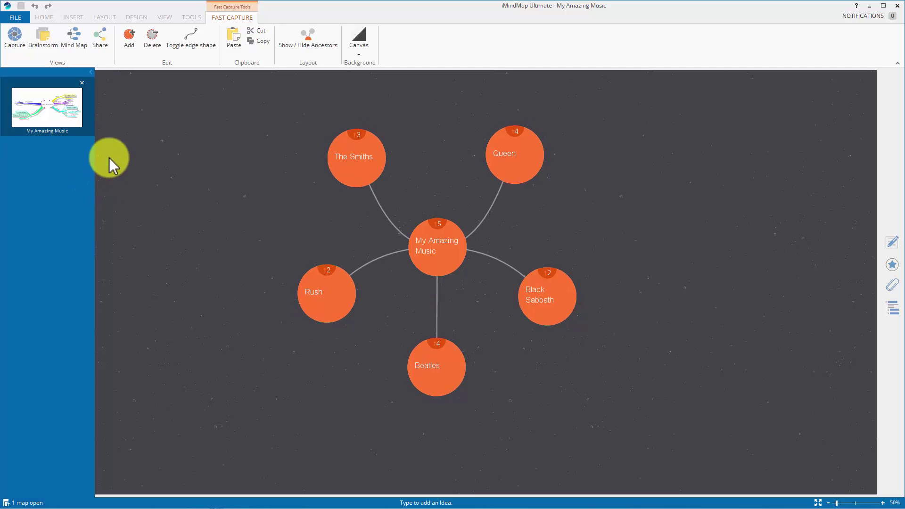
click(92, 72)
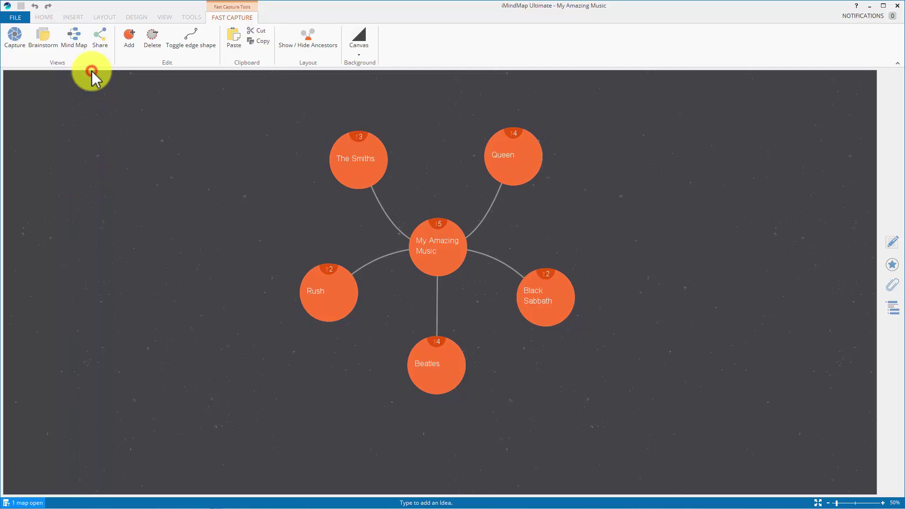
click(819, 503)
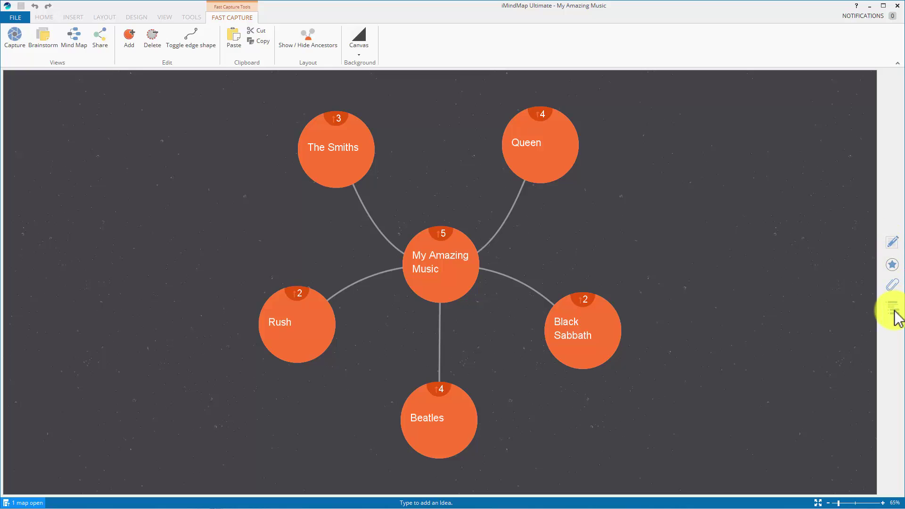
Step: Look through the Outline, Attachments, Icon Library and Notes panels, ending on Attachments
click(893, 309)
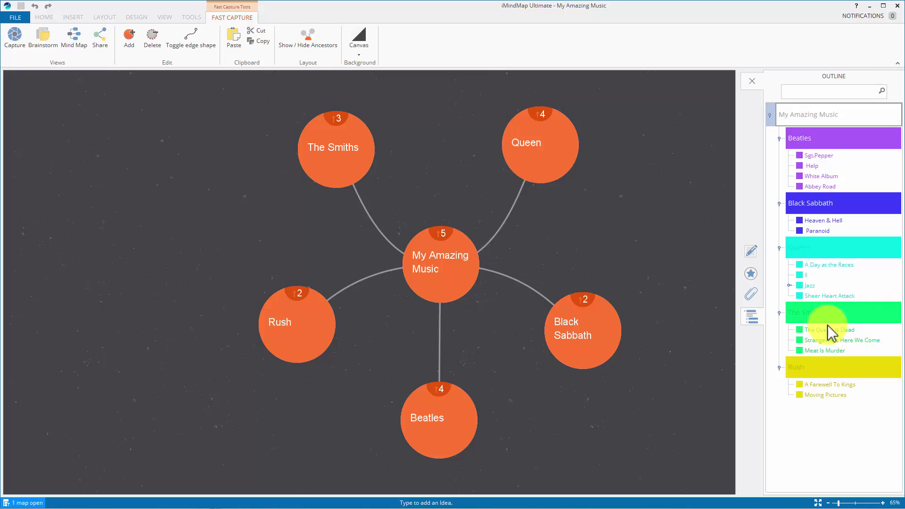
click(752, 292)
click(751, 273)
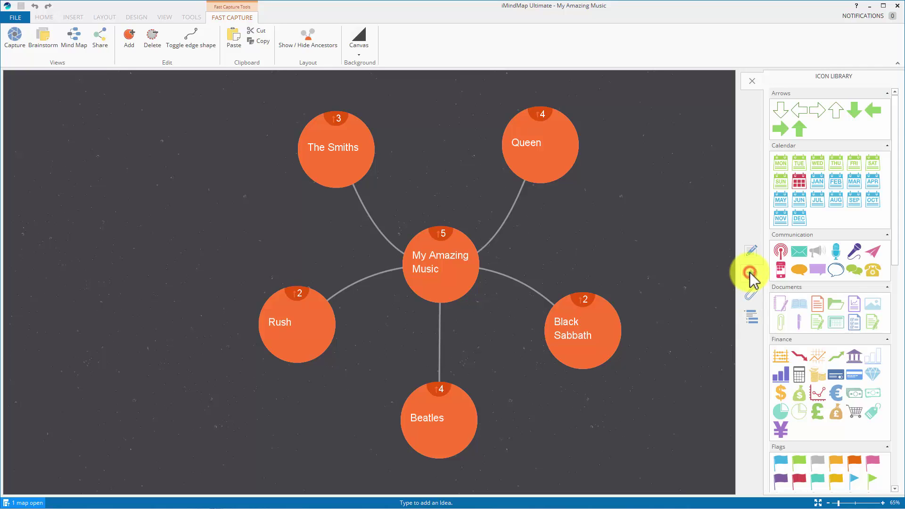
click(751, 252)
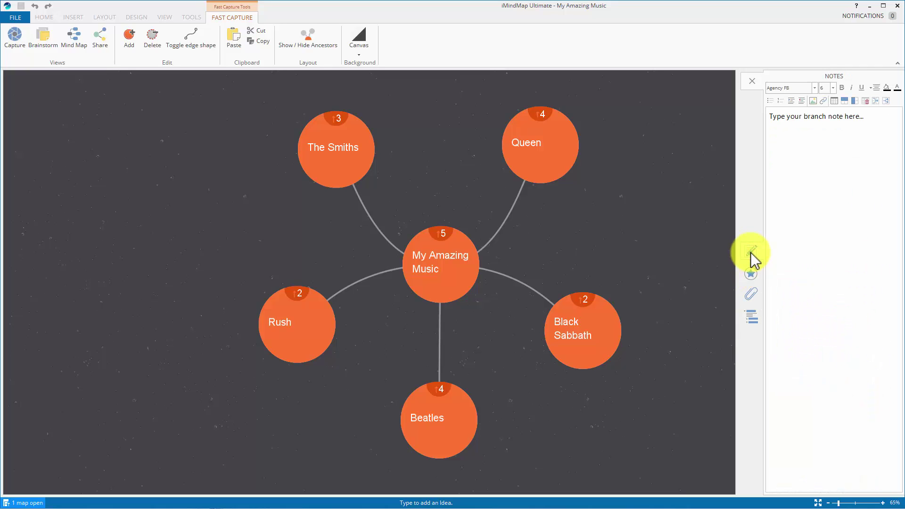
click(752, 293)
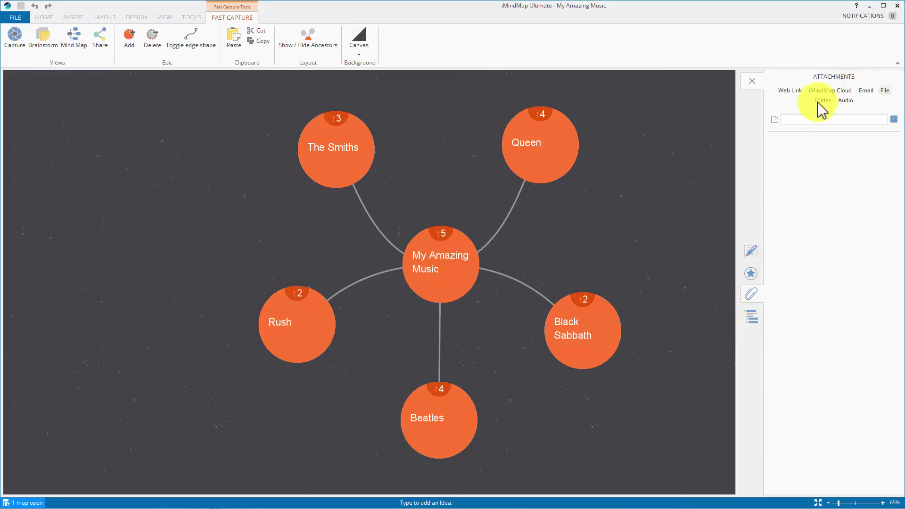
Step: Attach fuzzy_eiffel_300.jpg as a file to the central bubble and list its attached links
click(886, 90)
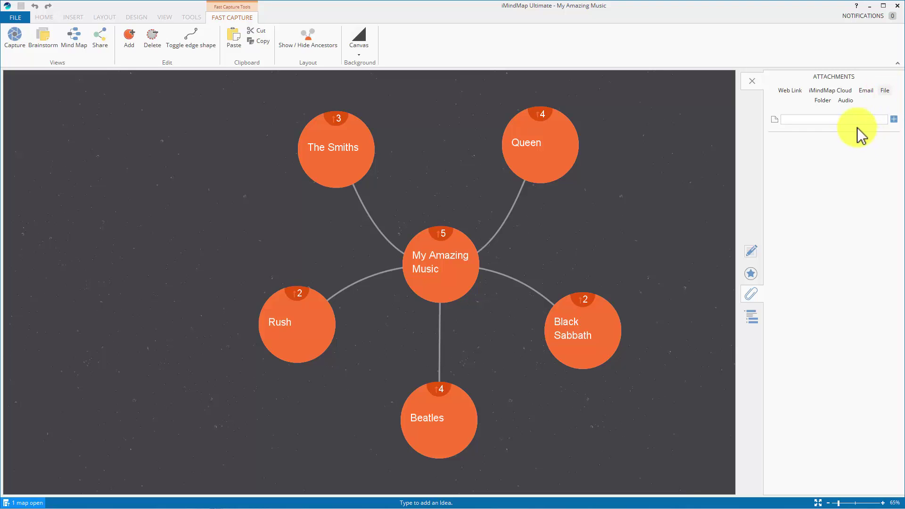
click(894, 119)
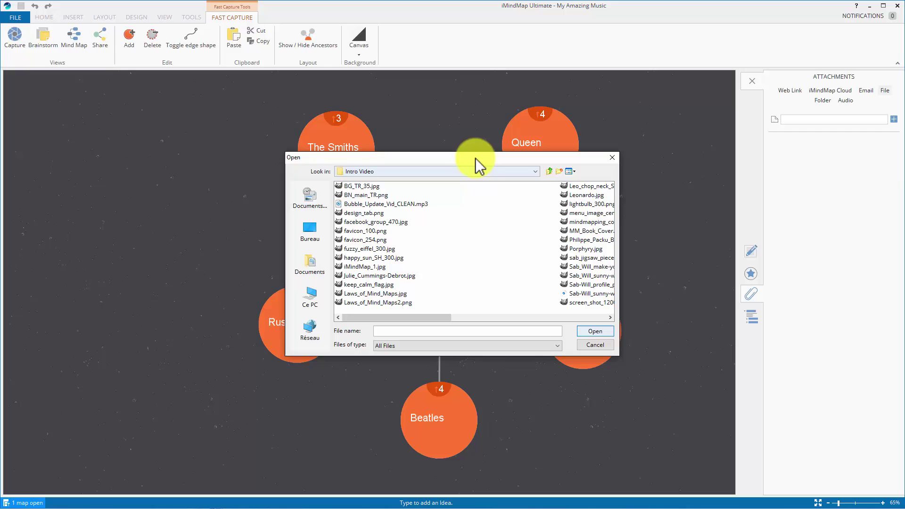
drag(472, 157, 459, 174)
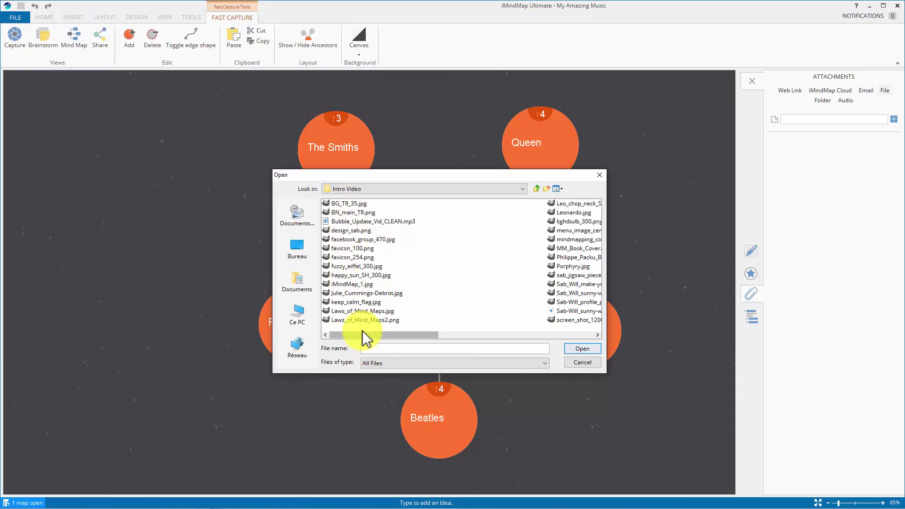
double_click(352, 267)
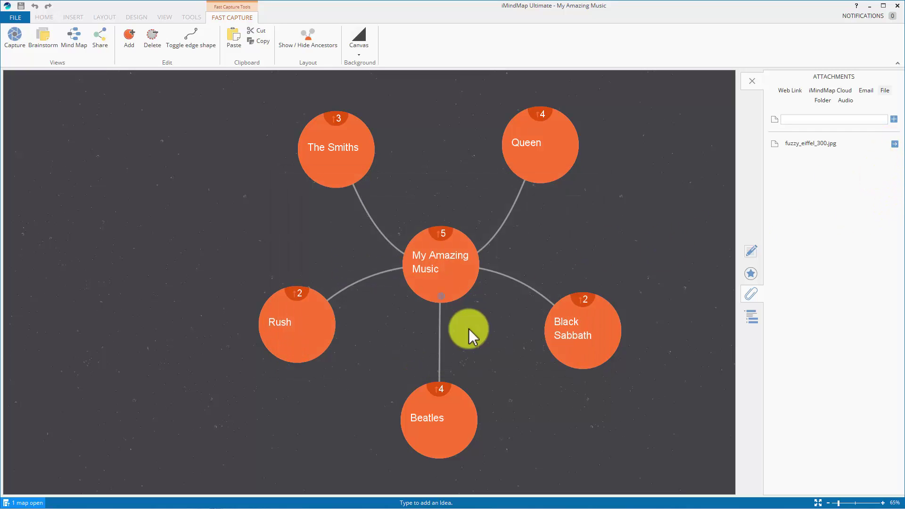
click(430, 262)
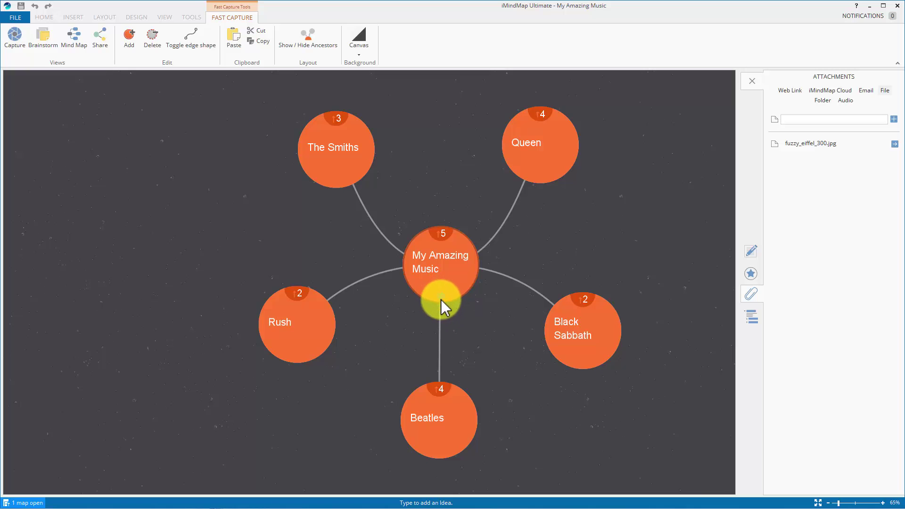
click(439, 295)
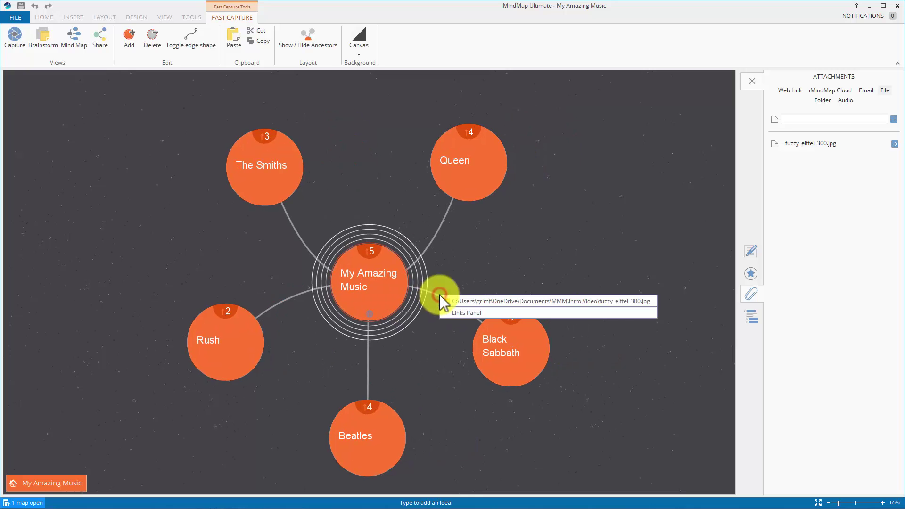
Step: Open the attached fuzzy_eiffel_300.jpg image in GIMP
click(553, 301)
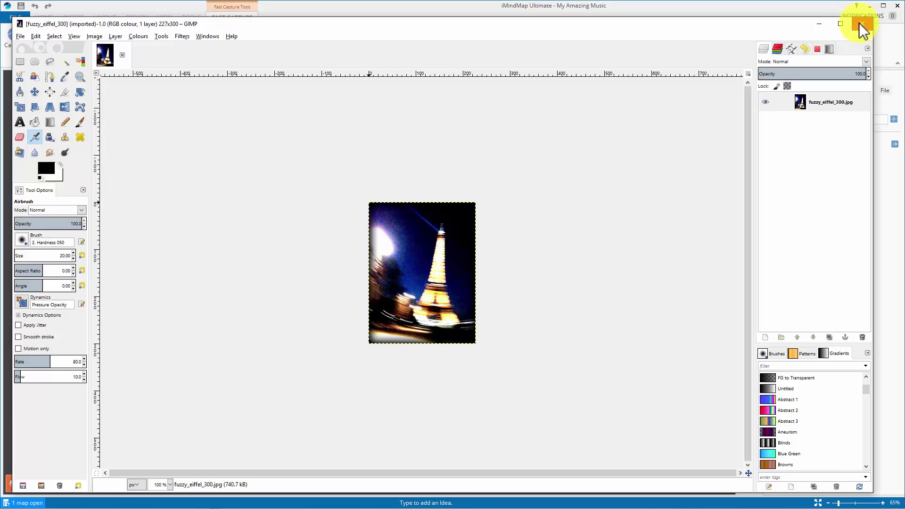
click(861, 24)
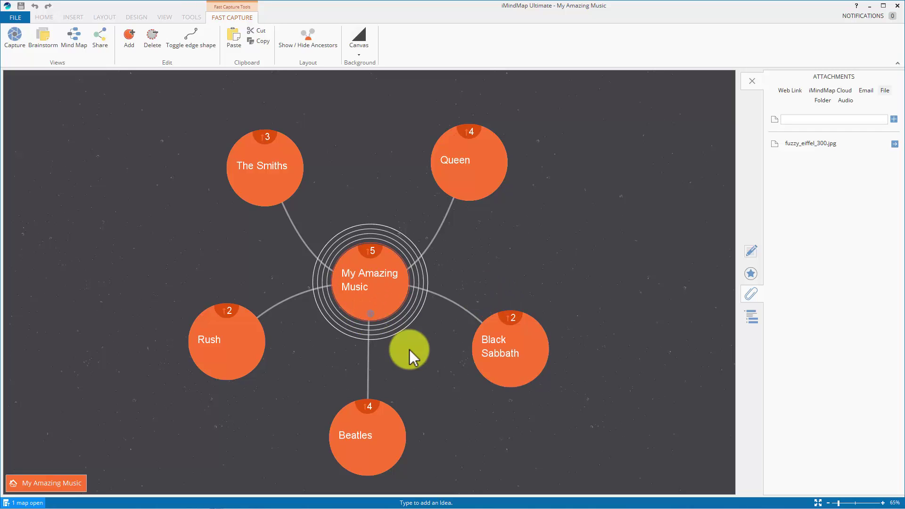
click(78, 43)
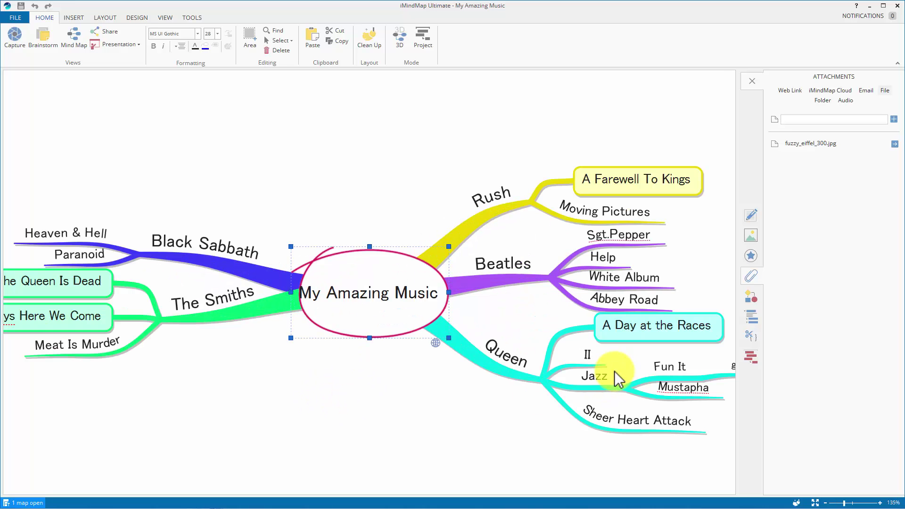
scroll(616, 377, up, 7)
drag(424, 419, 395, 371)
click(412, 305)
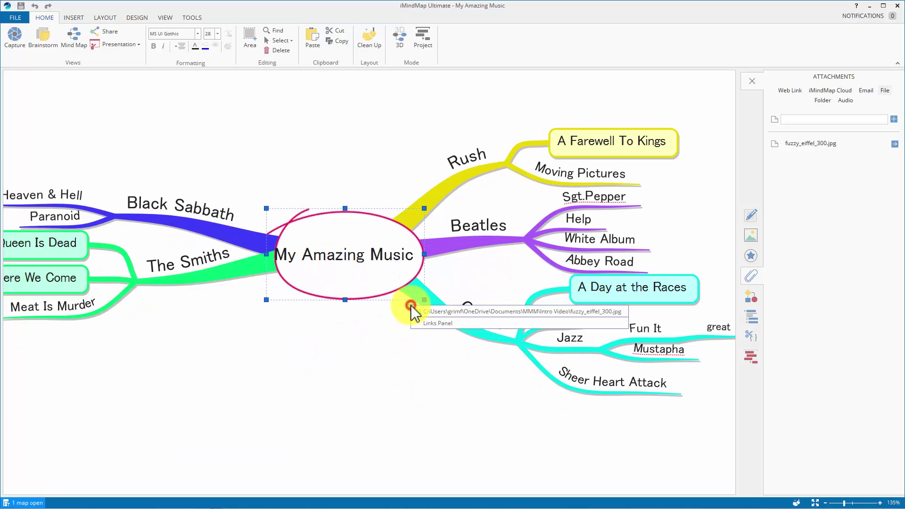
click(323, 349)
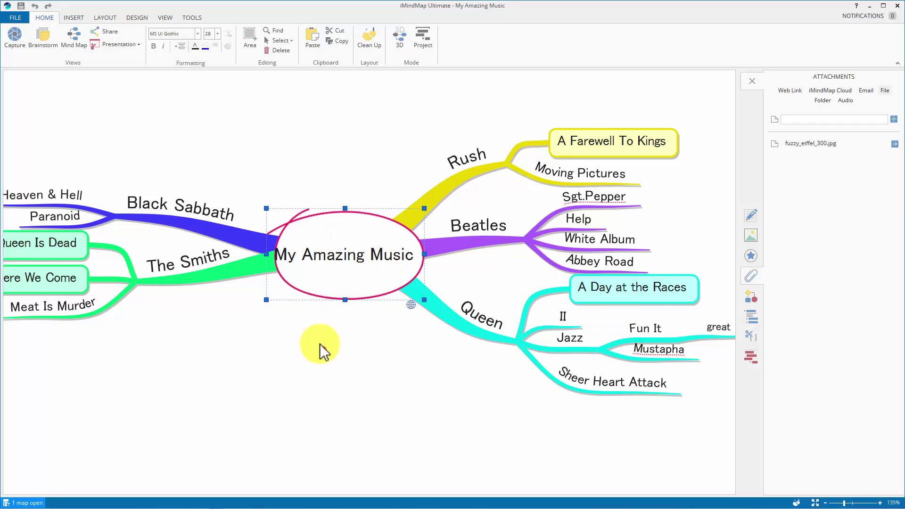
click(13, 36)
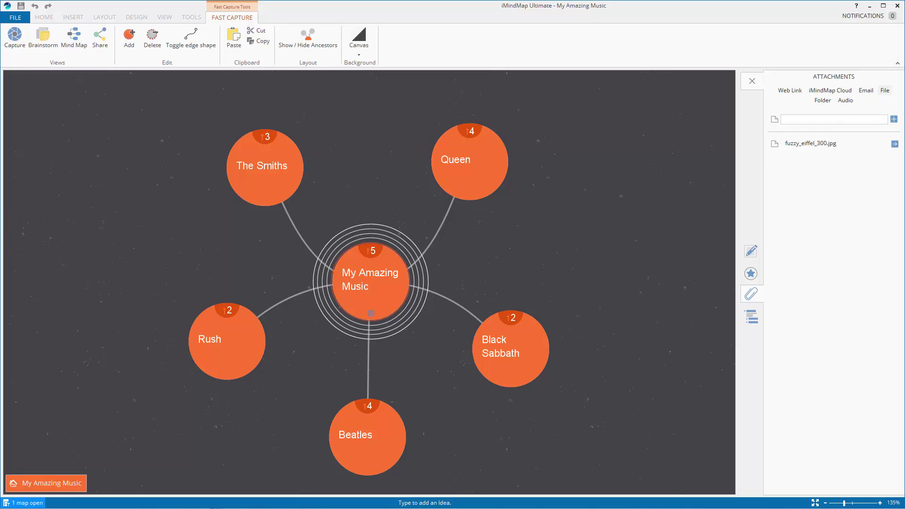
key(alt+Tab)
drag(395, 142, 307, 139)
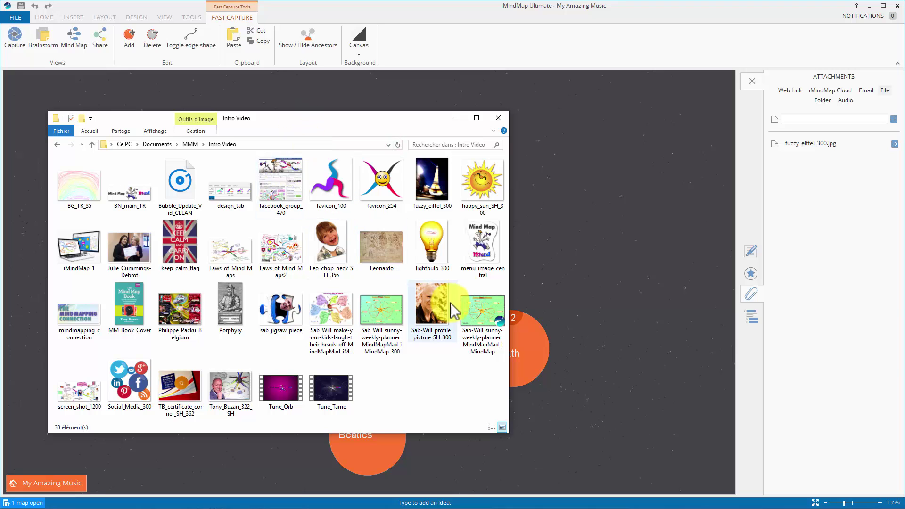
drag(397, 124, 394, 114)
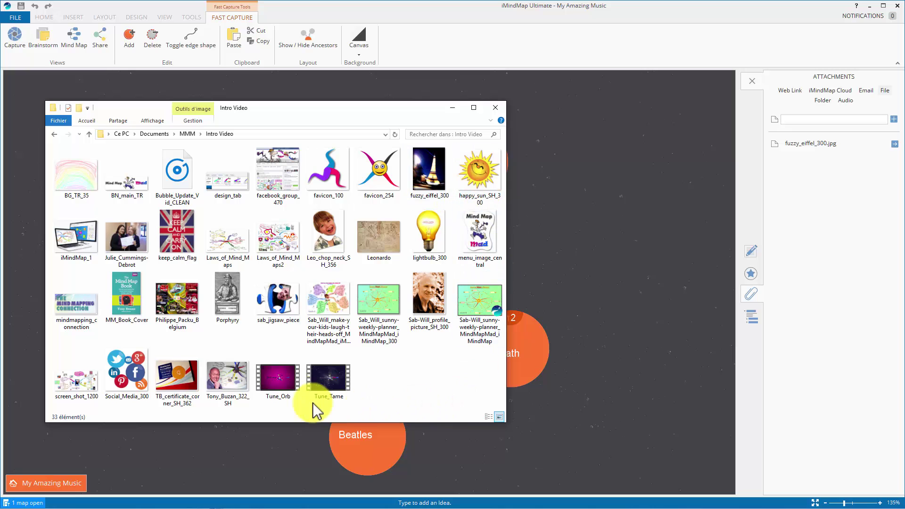
click(277, 386)
double_click(275, 381)
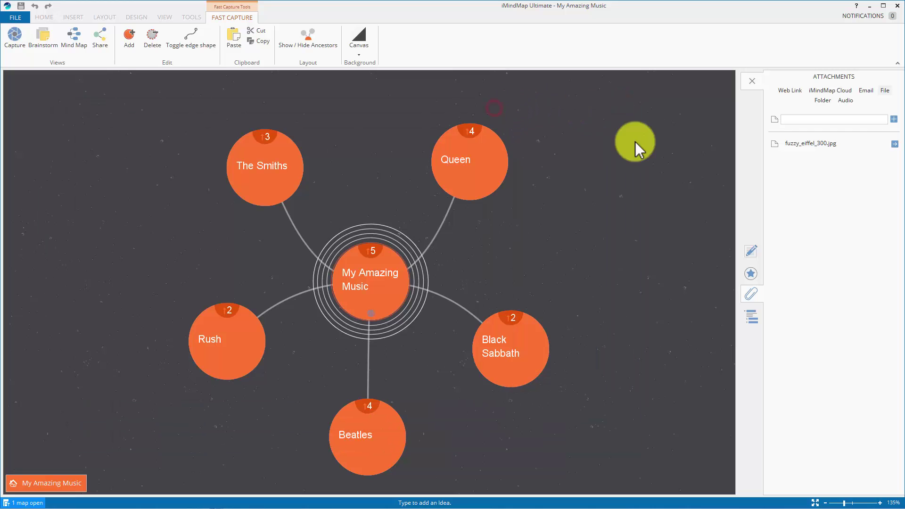
Step: Attach Tune_Orb.mp4 as a second file on the central bubble and list its attachments
click(894, 121)
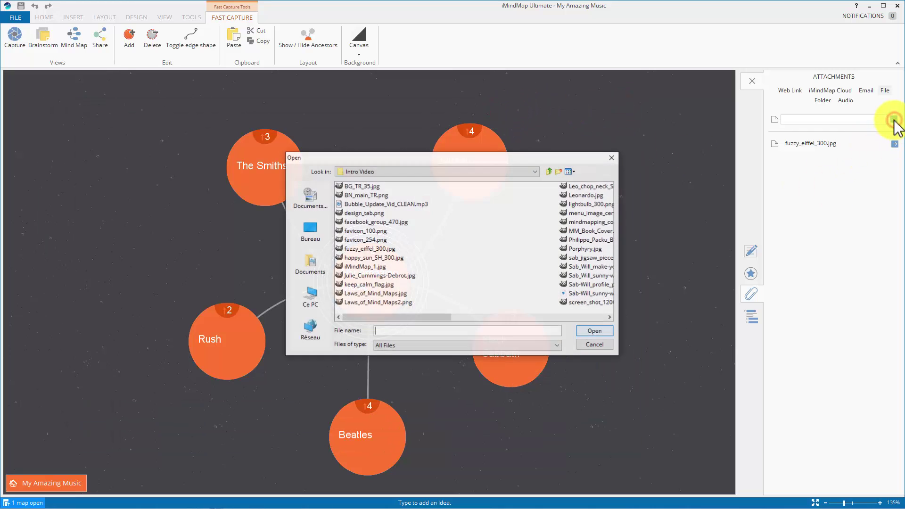
click(572, 317)
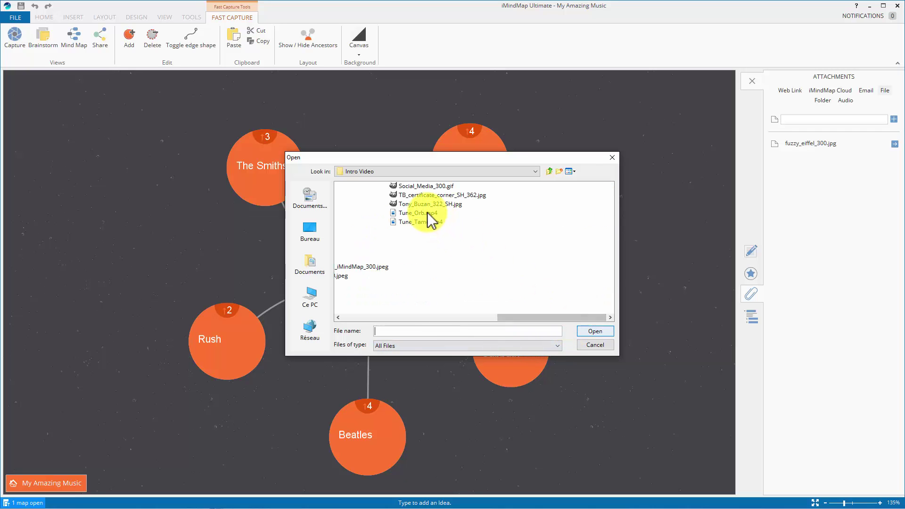
double_click(429, 213)
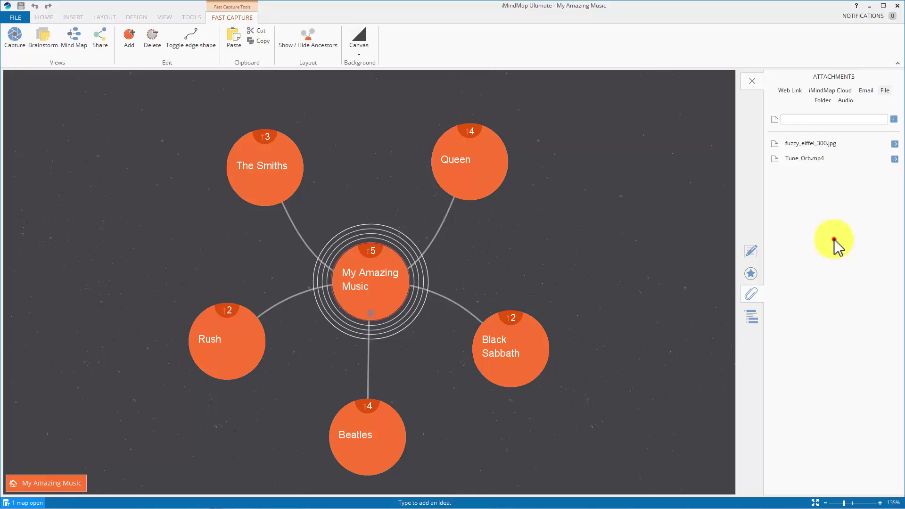
click(834, 240)
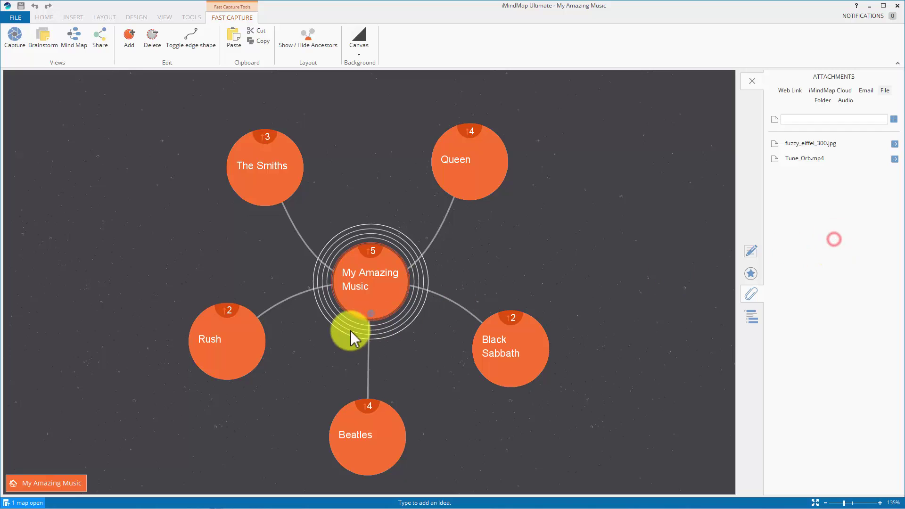
click(369, 314)
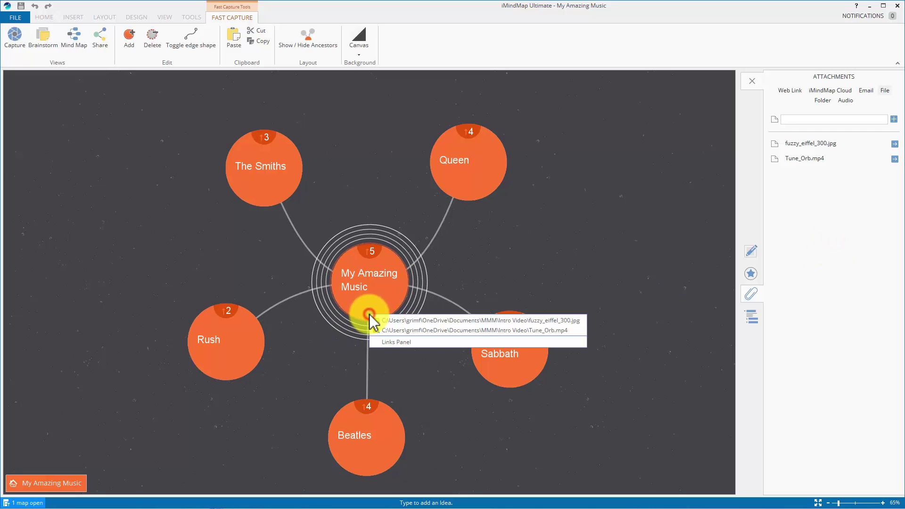
Step: Play the attached Tune_Orb.mp4 in Films & TV, then close the player
click(448, 331)
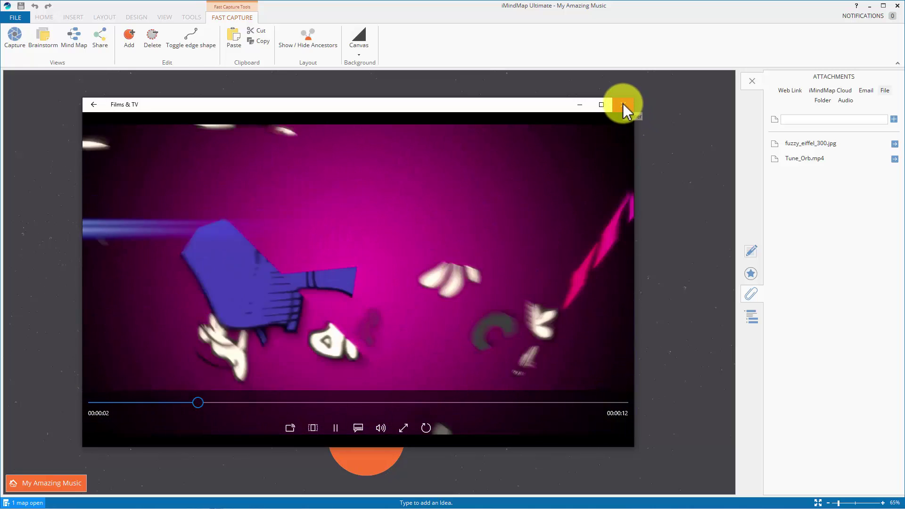
click(624, 103)
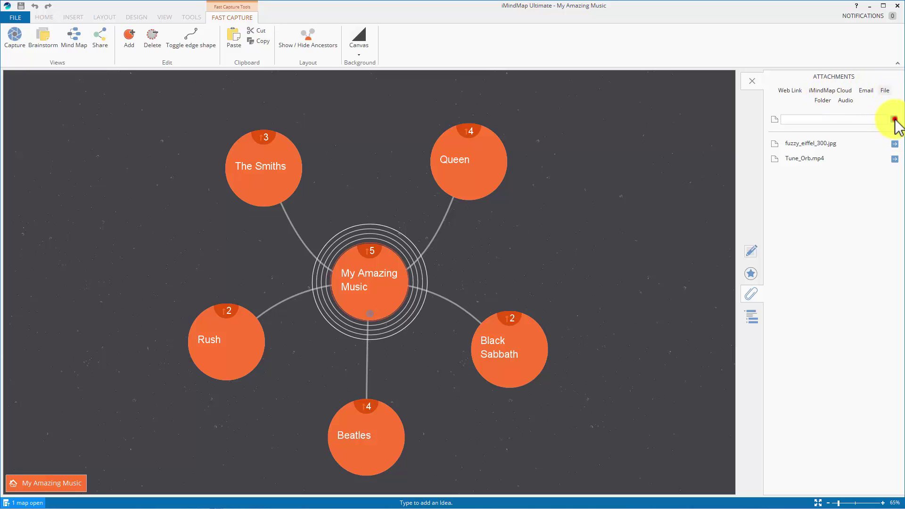
Step: Attach Bubble_Update_Vid_CLEAN.mp3 as the central bubble's third file and list its attachments
click(894, 120)
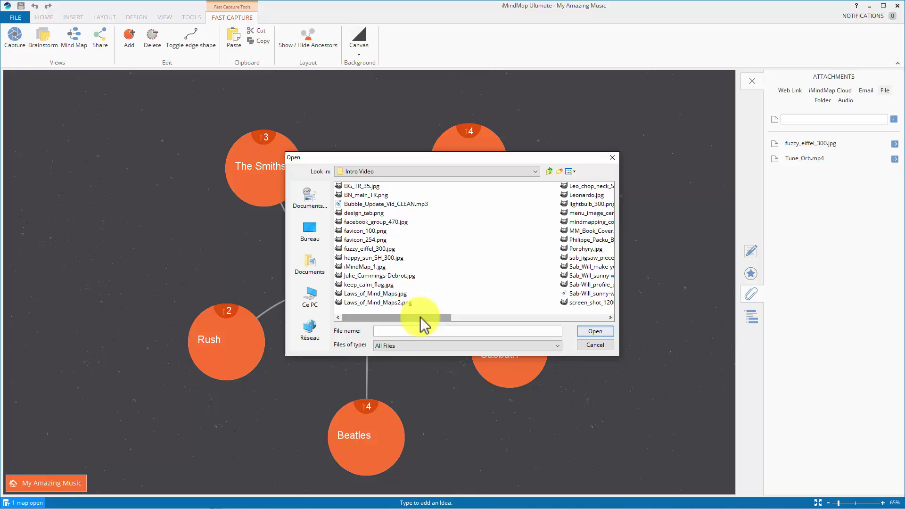
click(375, 204)
click(377, 204)
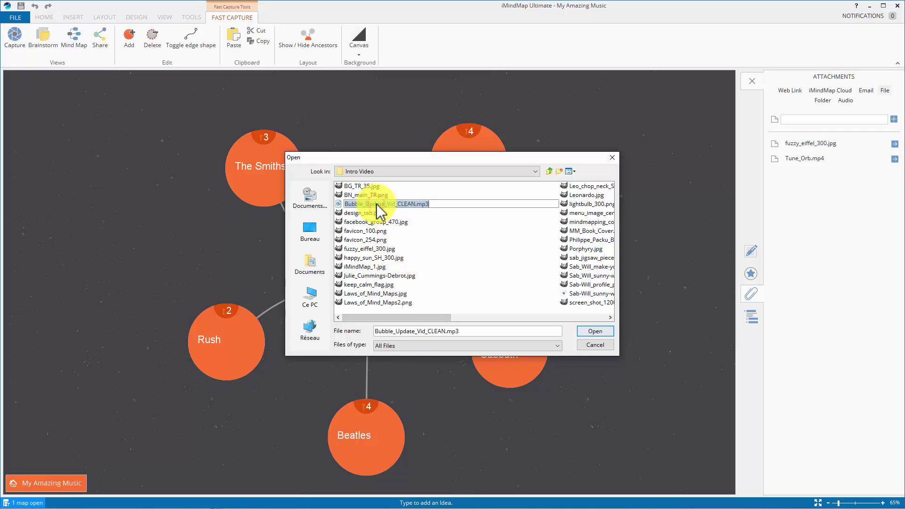
double_click(336, 203)
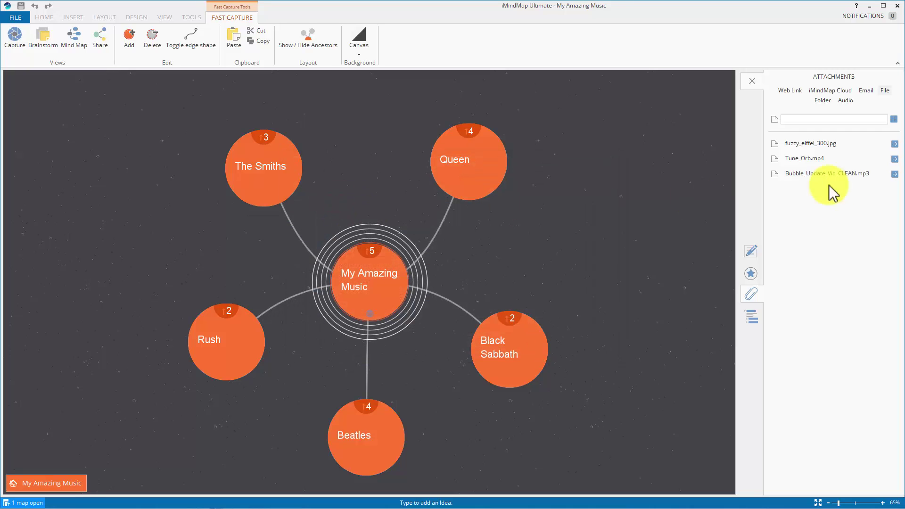
click(372, 312)
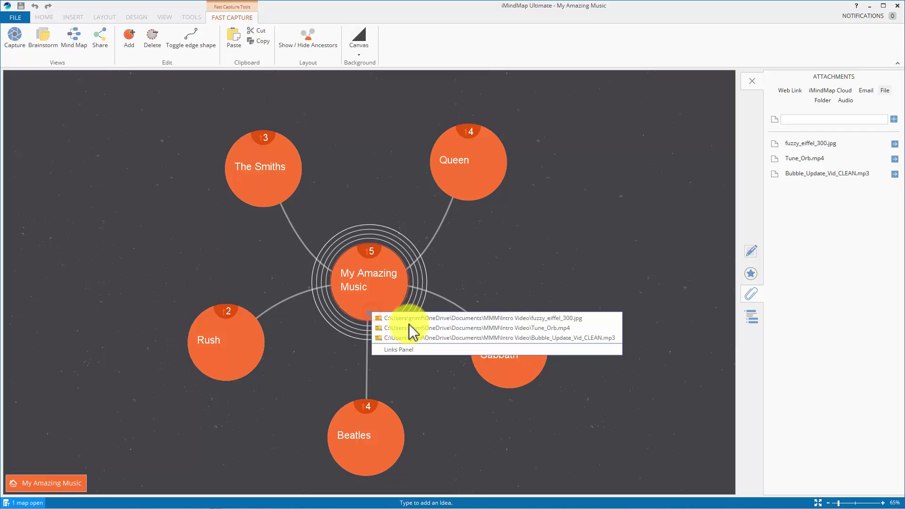
Step: Play the attached Bubble_Update_Vid_CLEAN.mp3 in Groove Music
click(474, 337)
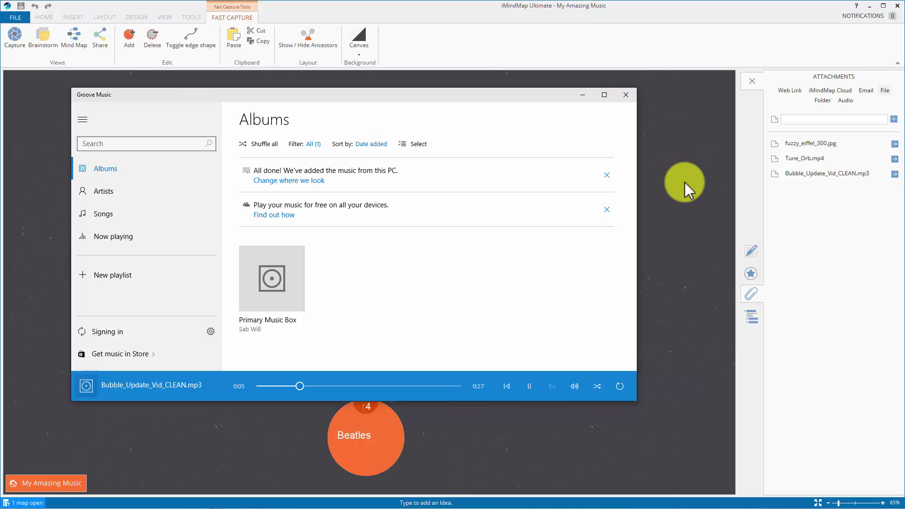
Step: Close Groove Music, drill into Queen, attach a contact's e-mail address, and open that link
click(626, 96)
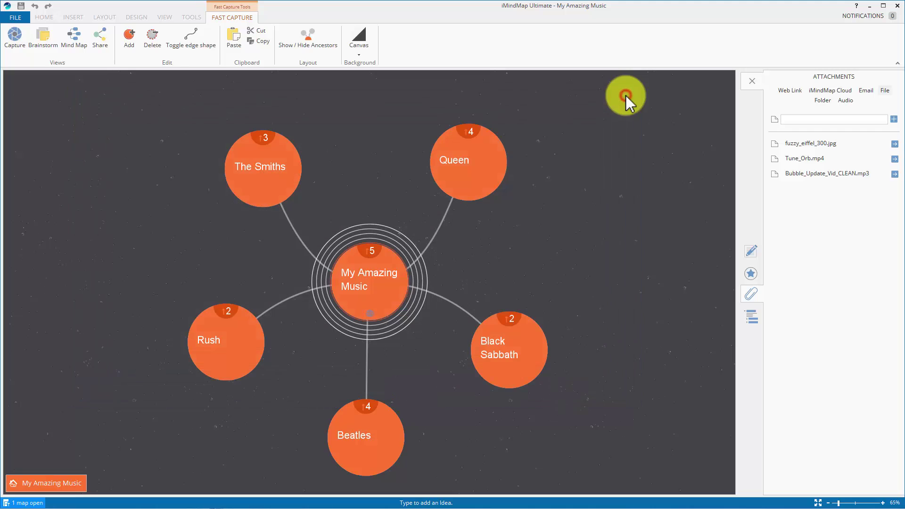
click(458, 166)
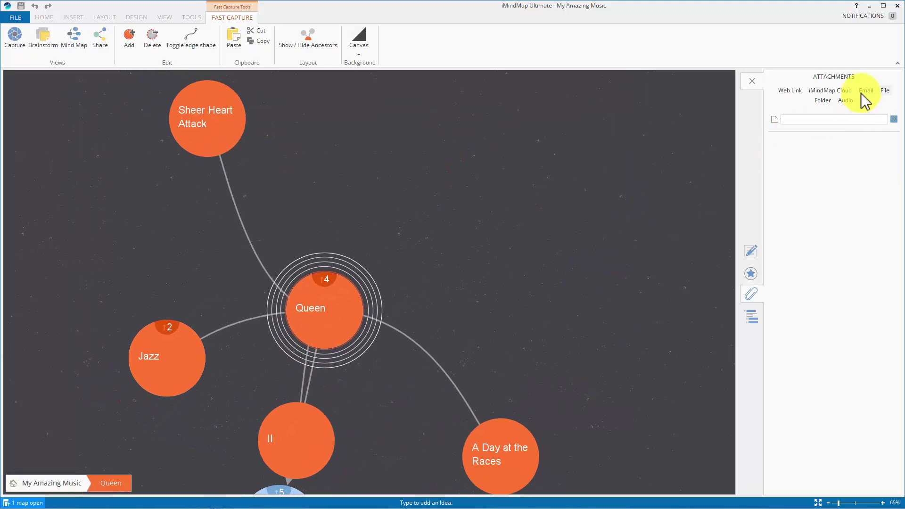
click(867, 91)
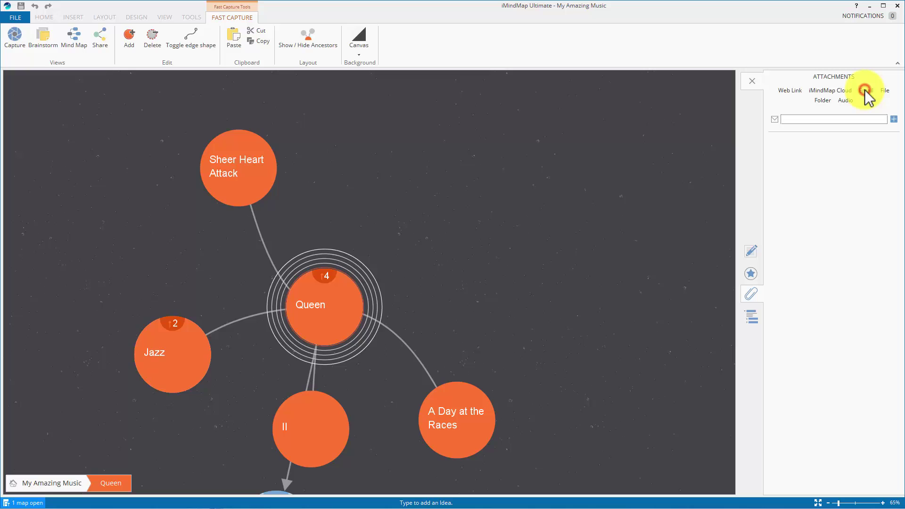
click(822, 120)
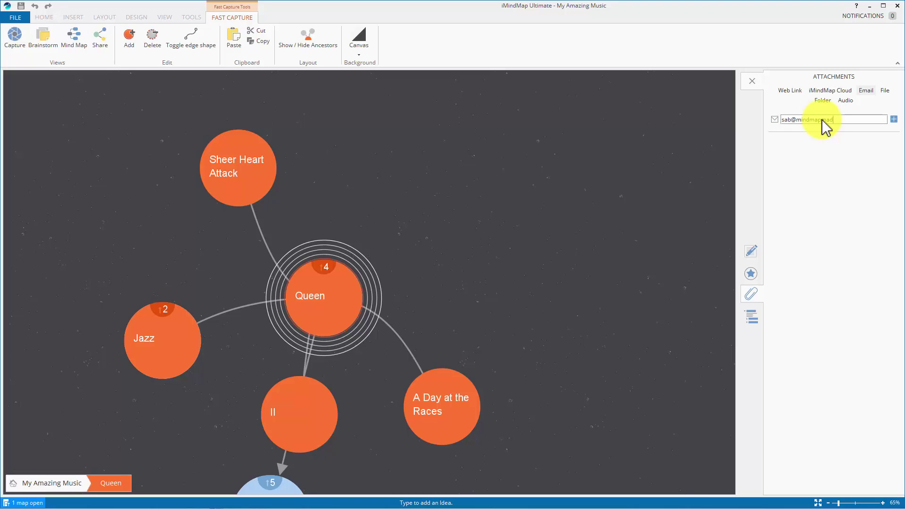
key(Return)
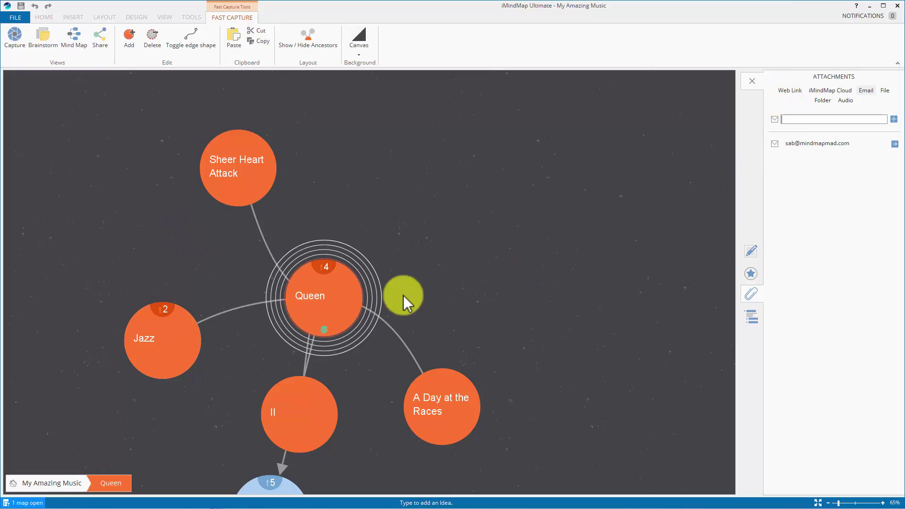
click(325, 328)
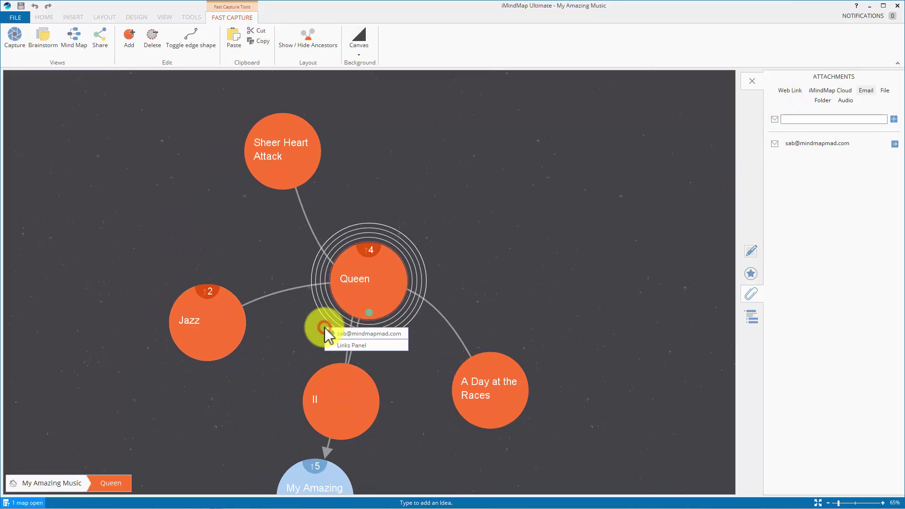
click(362, 335)
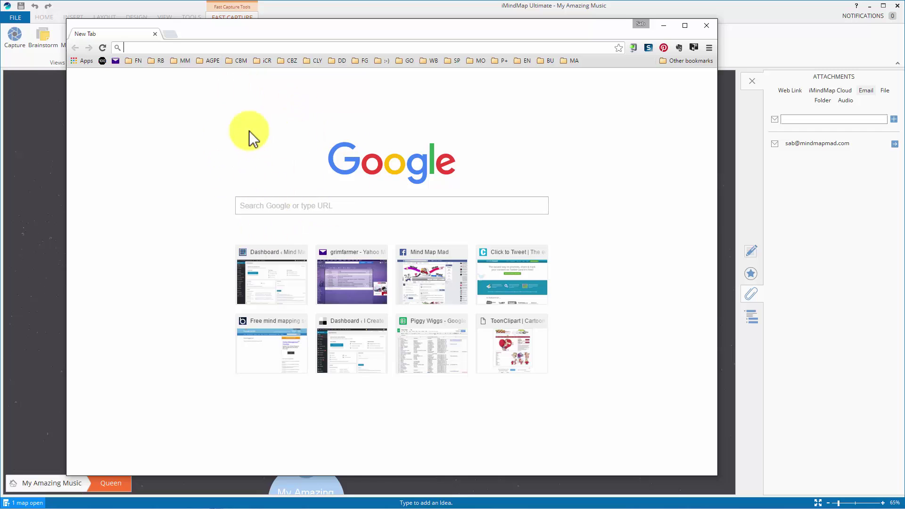
Step: Close the Chrome window that the e-mail link opened
click(708, 25)
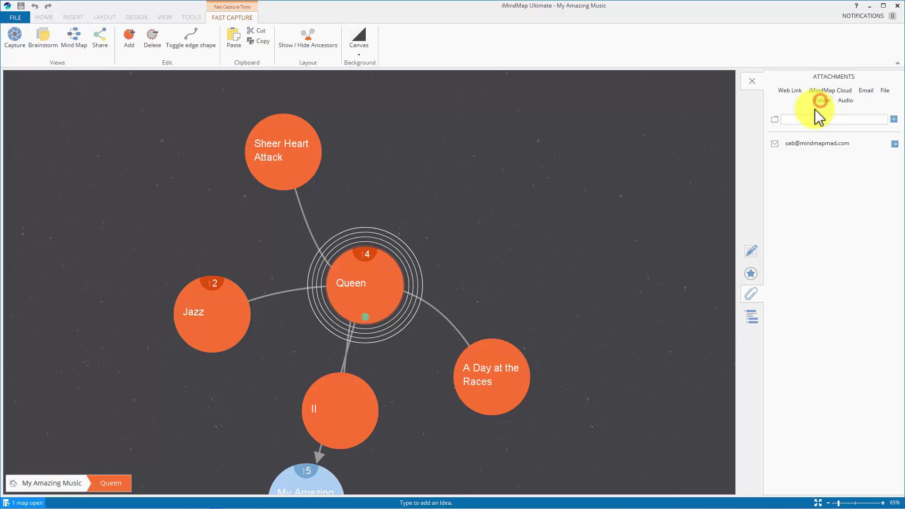
Step: Attach the Intro Video folder to Queen and open it in File Explorer from the links popup
click(895, 120)
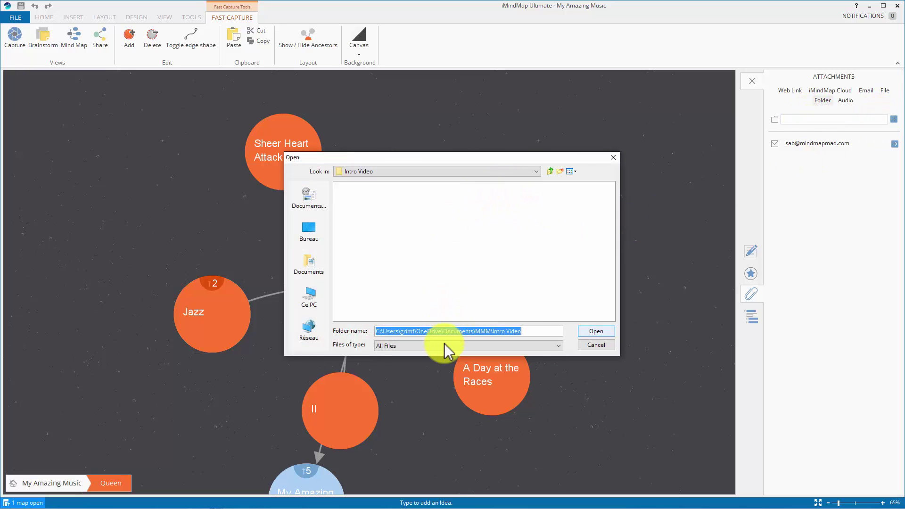
click(596, 331)
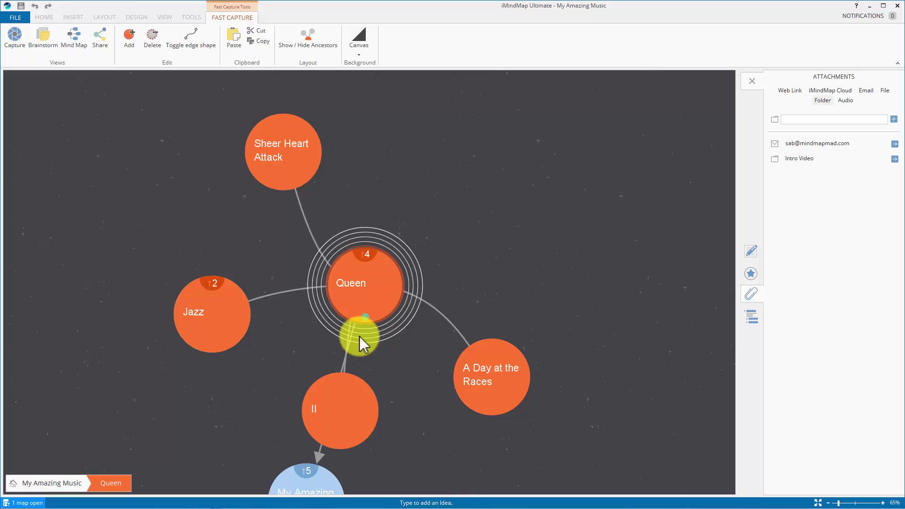
click(363, 319)
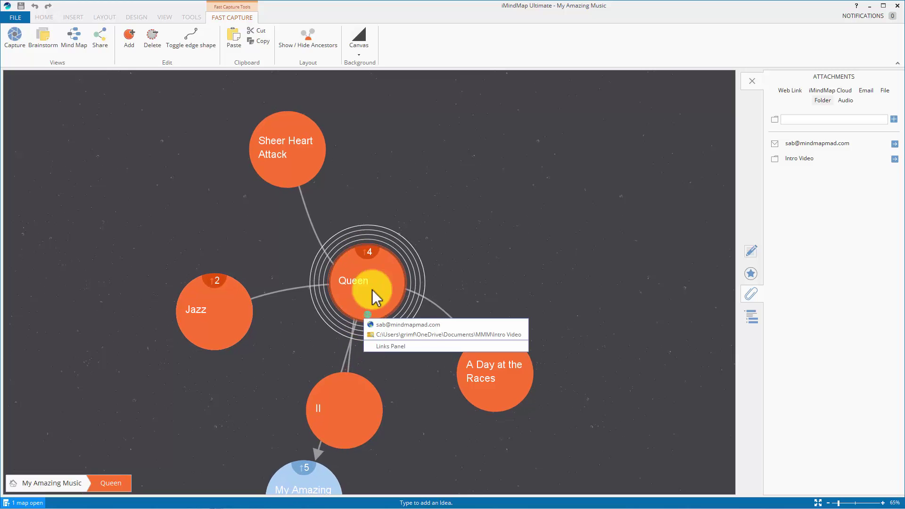
click(415, 334)
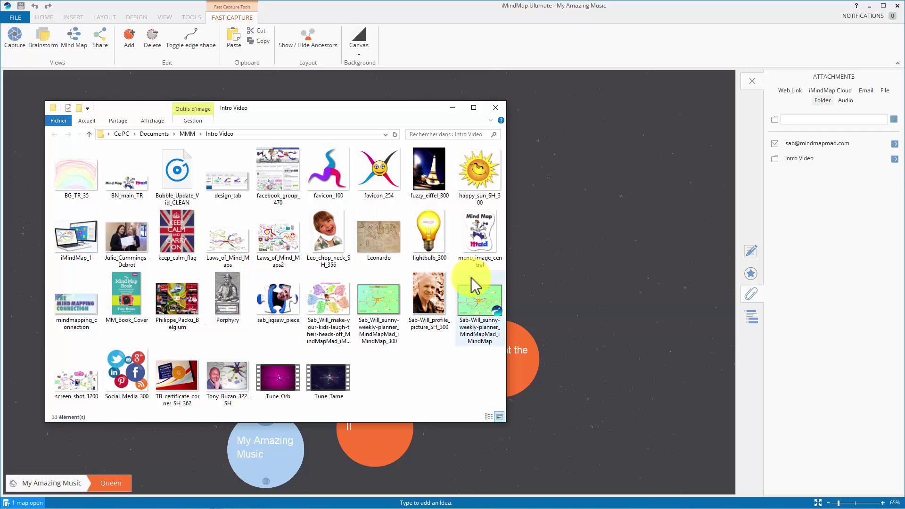
Step: Drill into the Sheer Heart Attack bubble and add the web link mindmapmad.com
click(865, 236)
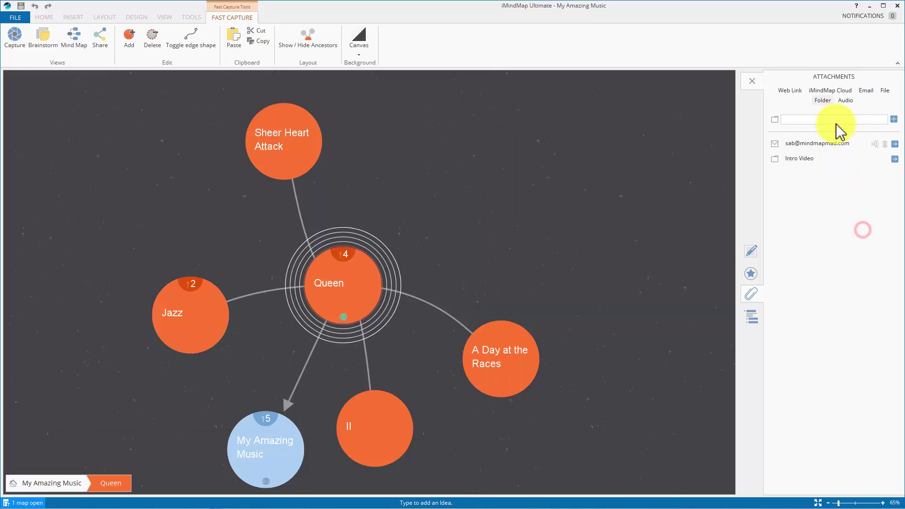
click(282, 137)
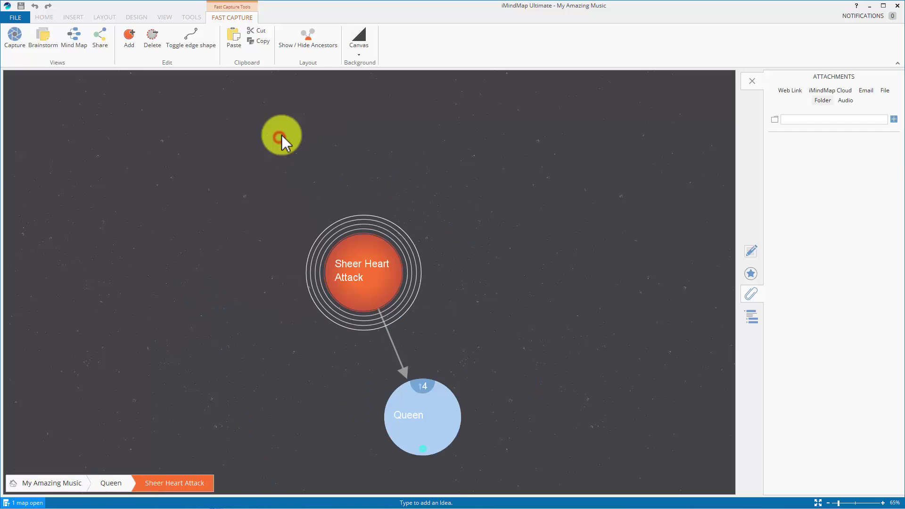
click(790, 91)
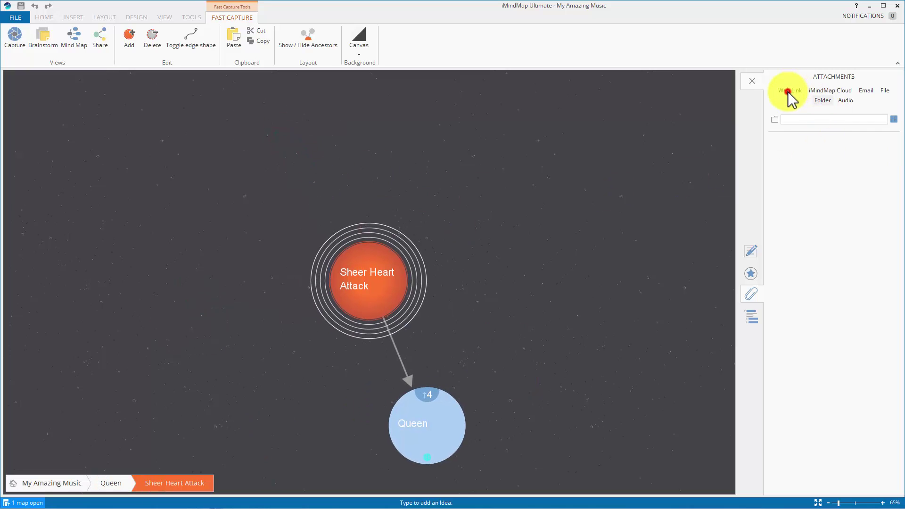
click(794, 117)
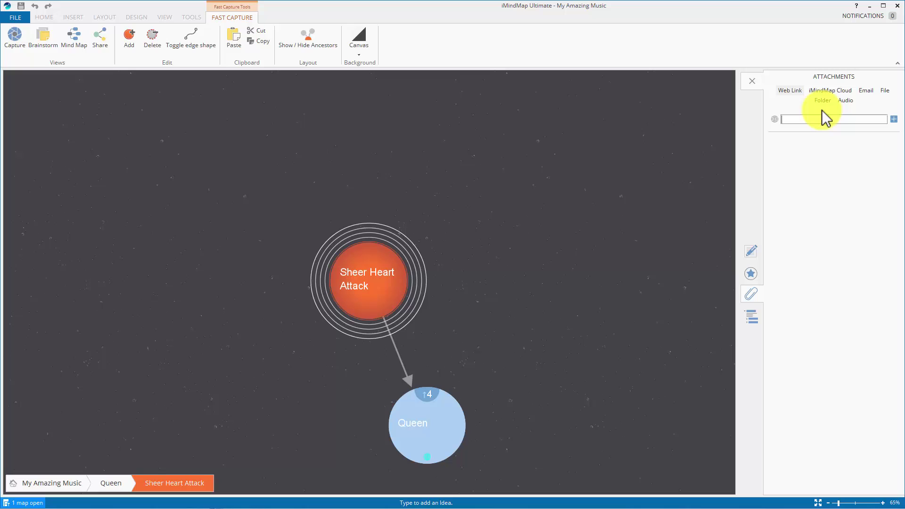
text(mindmapmad.)
key(Return)
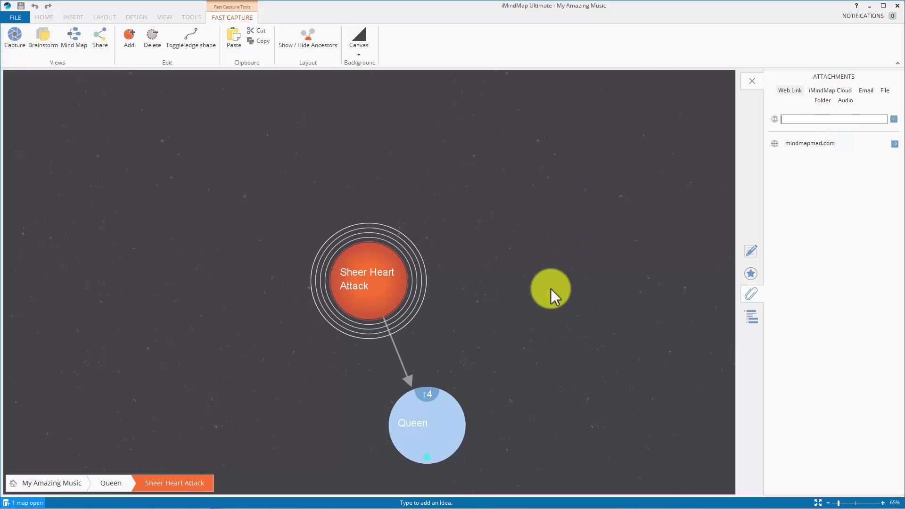
click(369, 310)
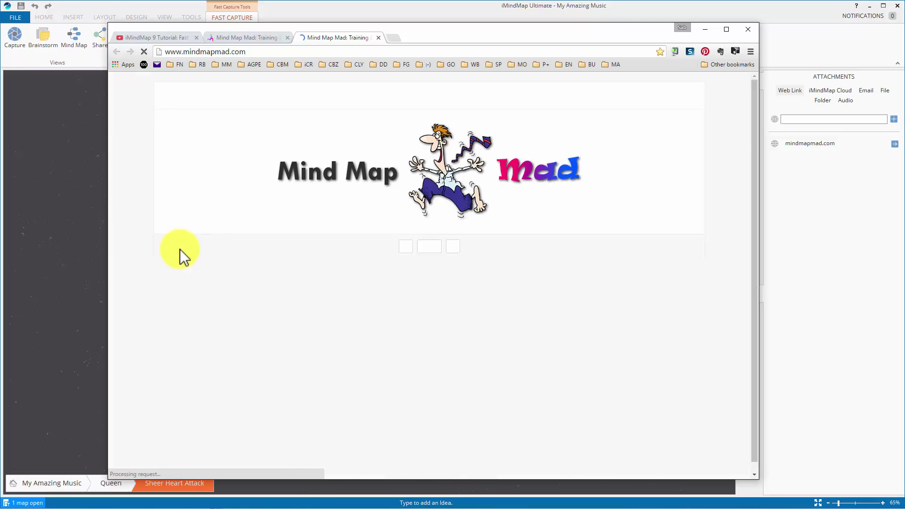
click(46, 198)
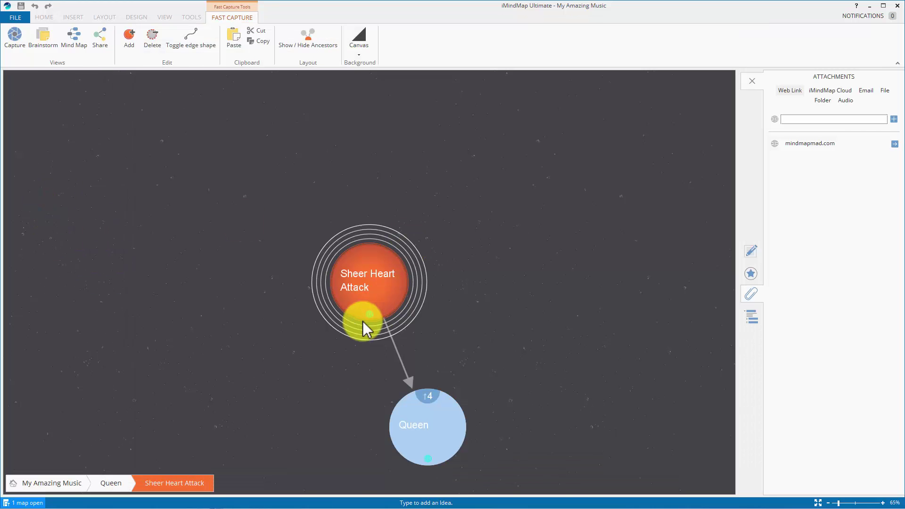
mouse_move(367, 313)
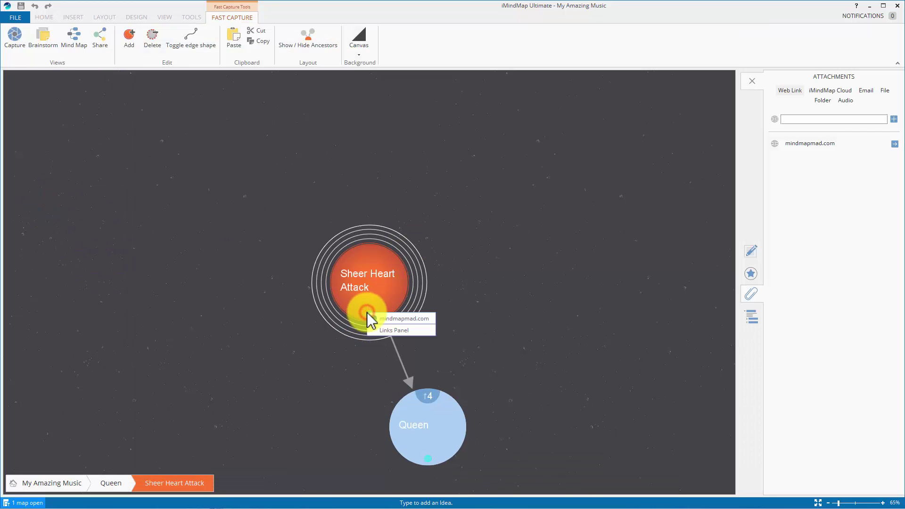
click(396, 318)
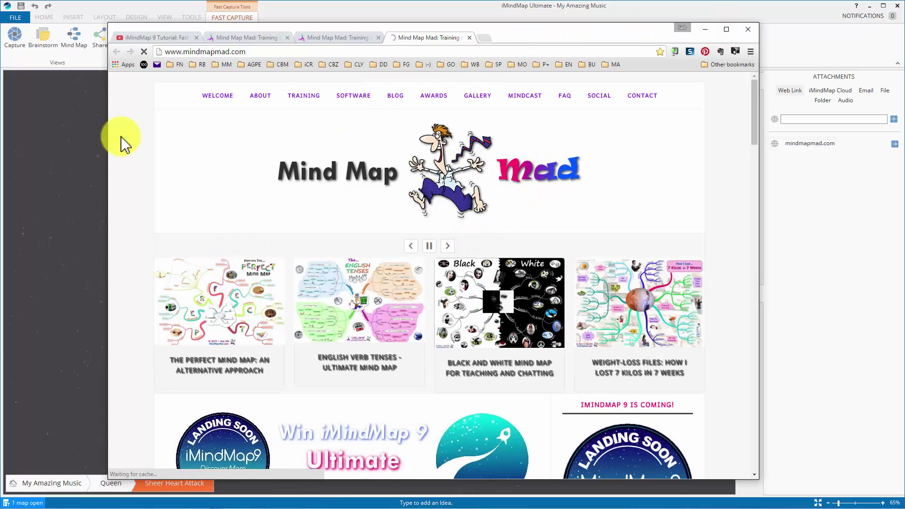
click(68, 127)
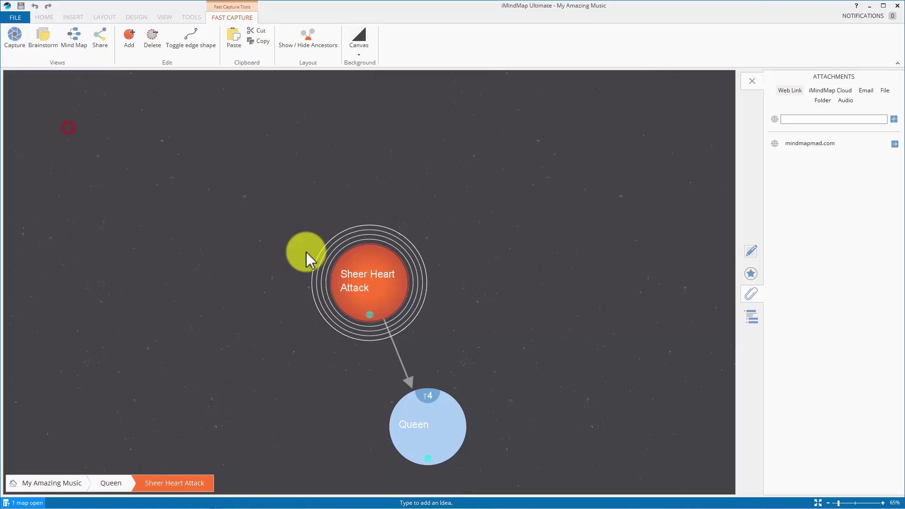
Step: In Mind Map view, open Sheer Heart Attack's mindmapmad.com link on the Queen branch
click(75, 40)
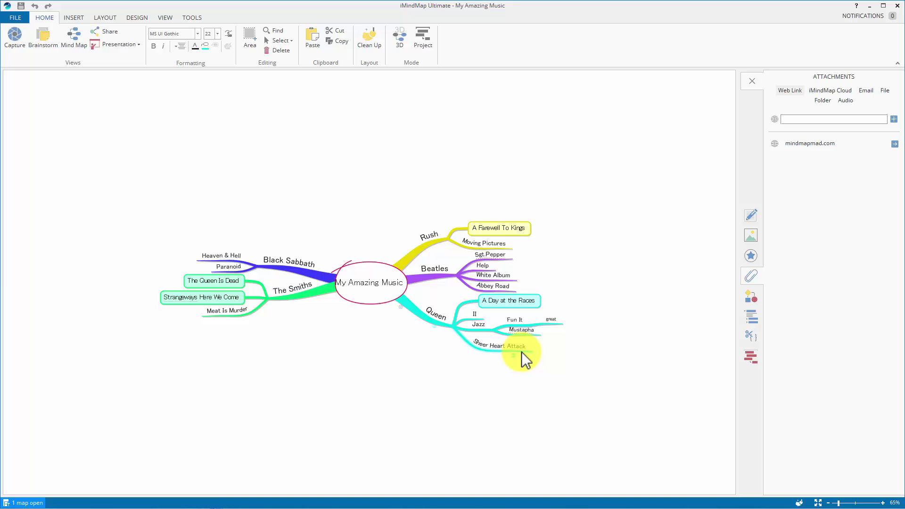
scroll(552, 370, up, 5)
drag(490, 446, 145, 202)
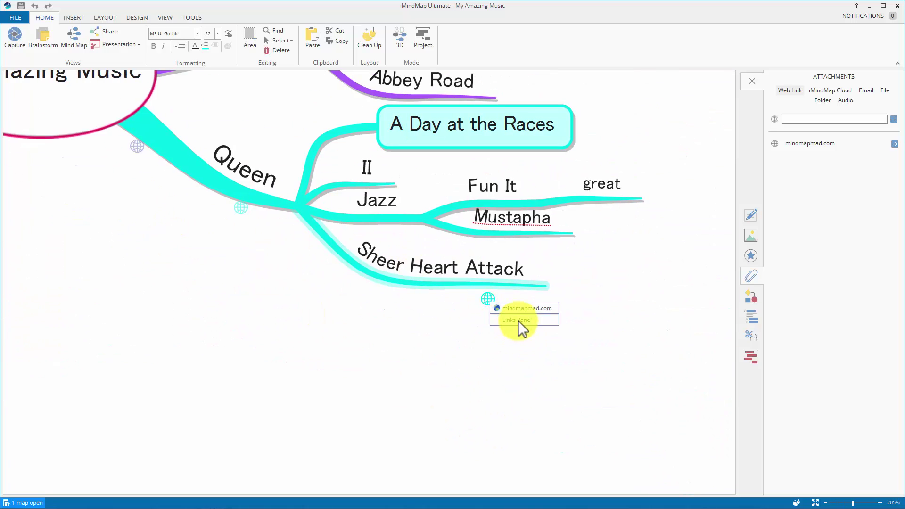
click(518, 311)
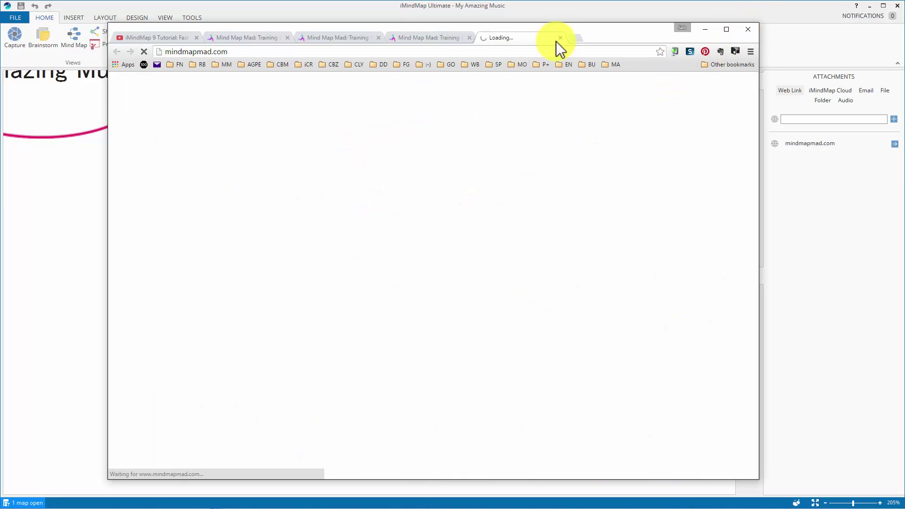
click(94, 211)
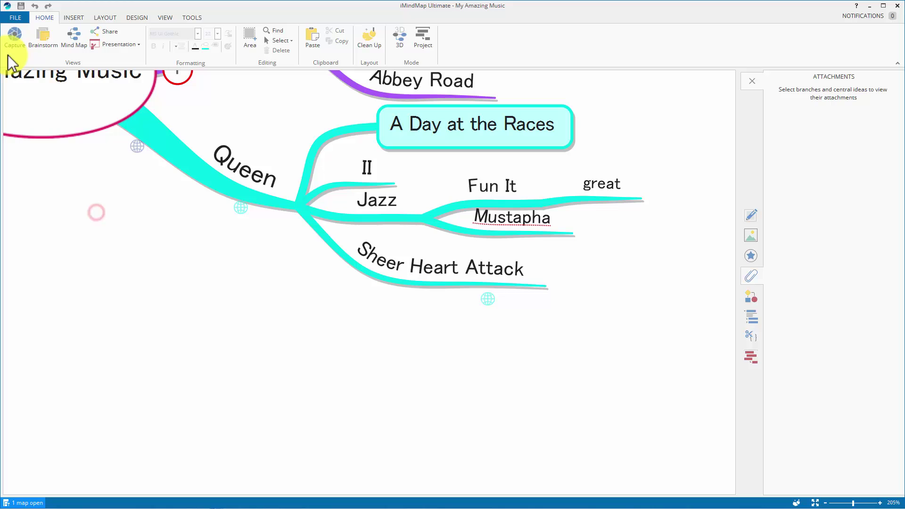
Step: Switch to the Brainstorm corkboard and zoom to fit all the band sticky-note groups
click(43, 41)
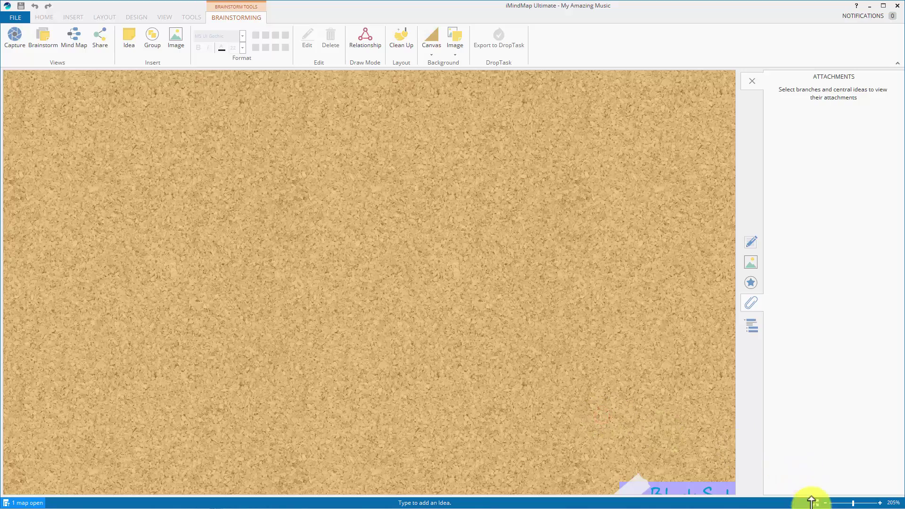
drag(606, 424, 266, 231)
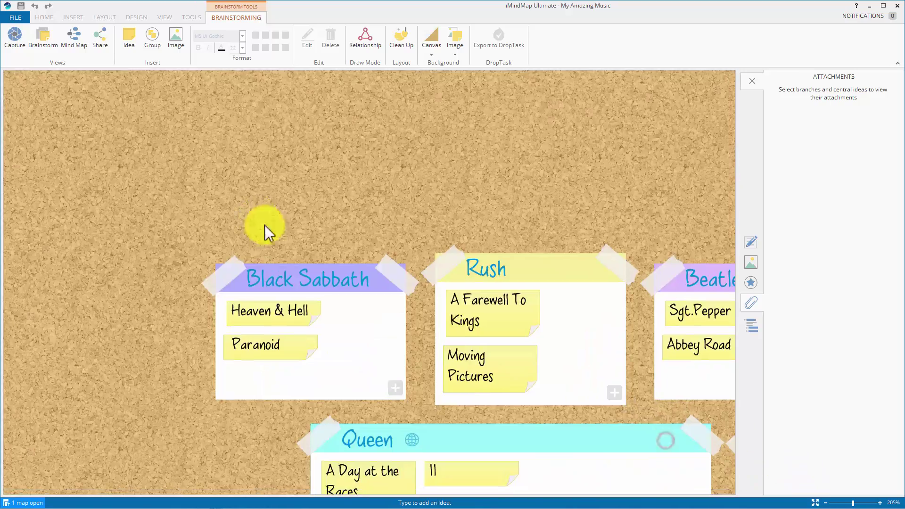
click(816, 503)
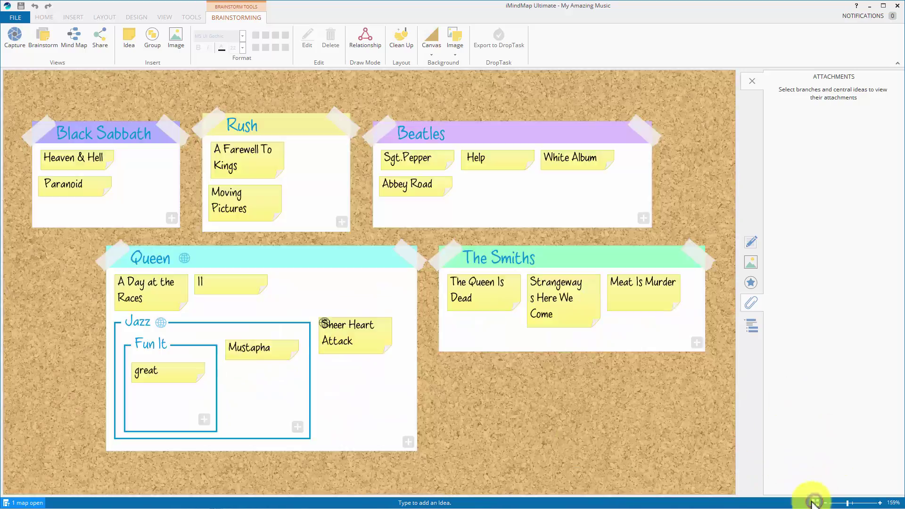
click(522, 438)
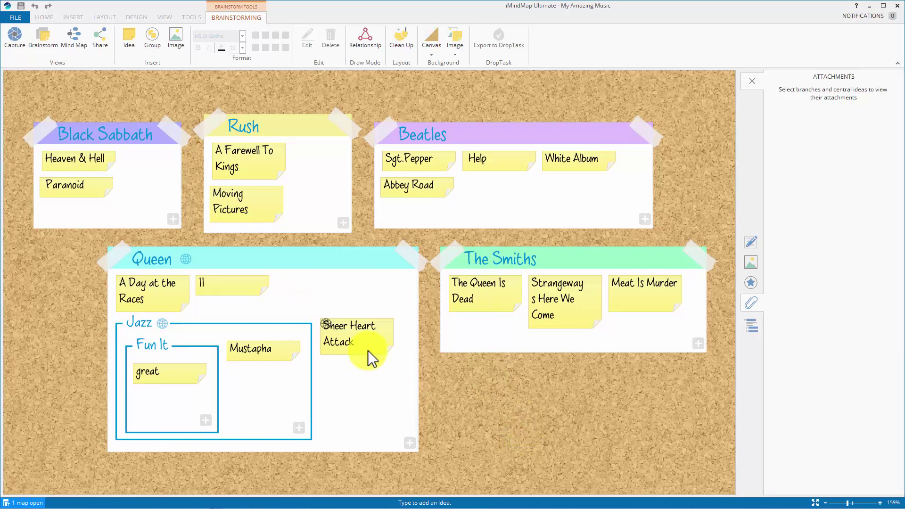
Step: Select the Sheer Heart Attack note and open its mindmapmad.com attachment in Chrome
scroll(358, 351, up, 3)
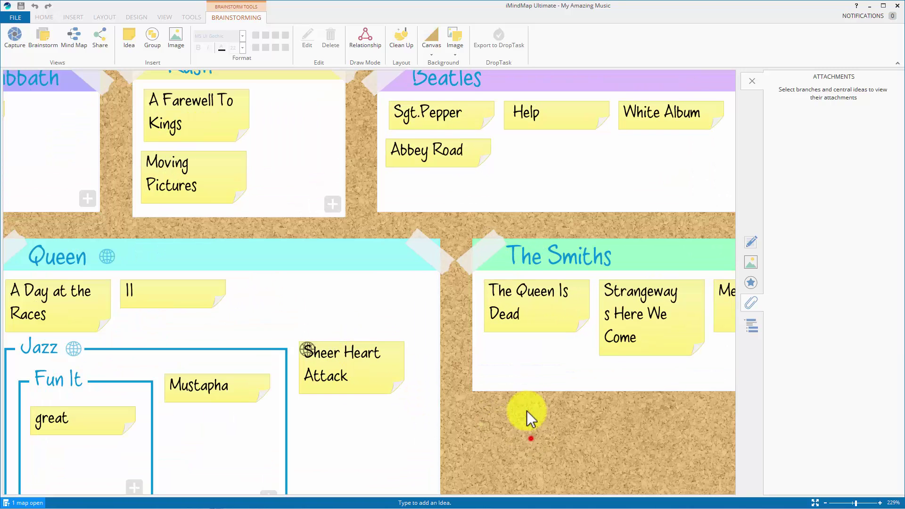
scroll(531, 430, down, 1)
click(296, 300)
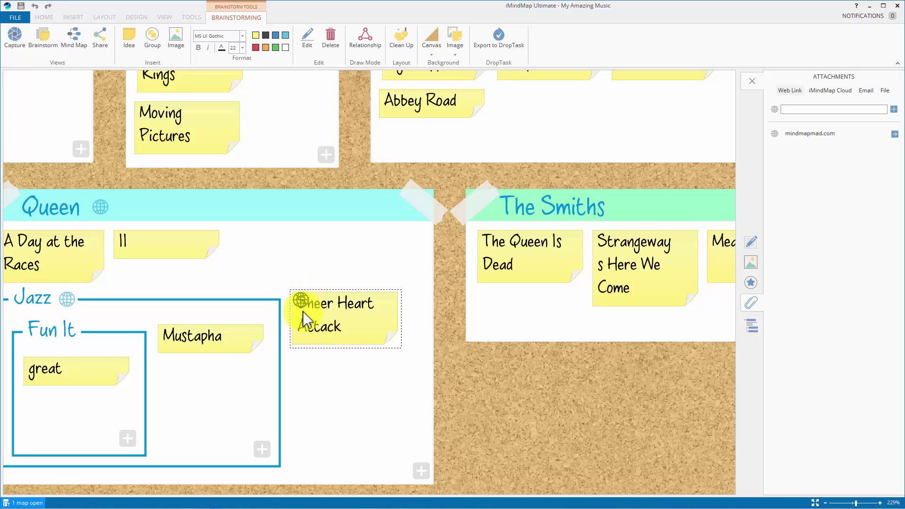
mouse_move(811, 135)
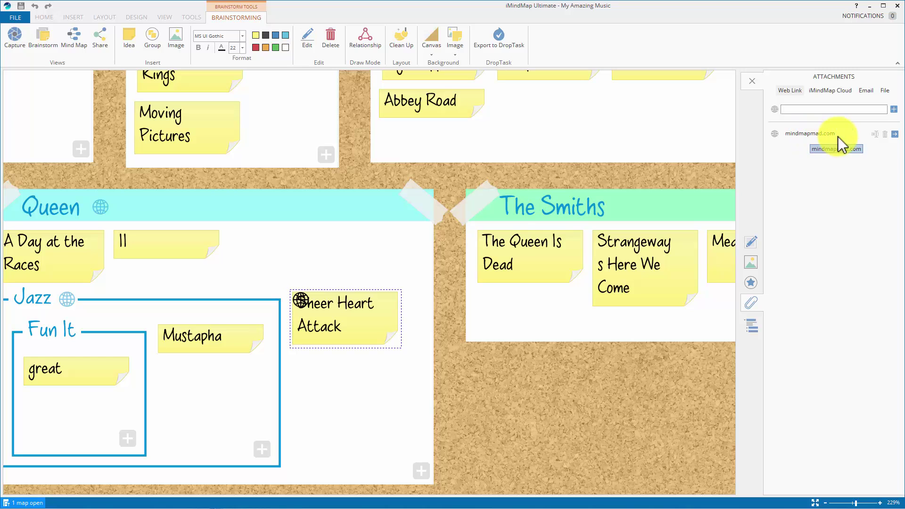
click(894, 135)
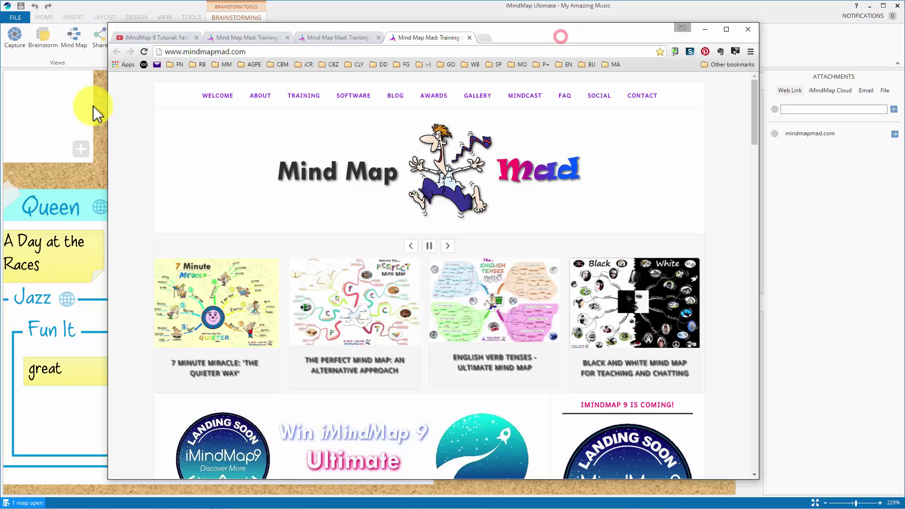
Step: Return from Chrome to the corkboard and switch to Fast Capture view
click(81, 176)
click(15, 36)
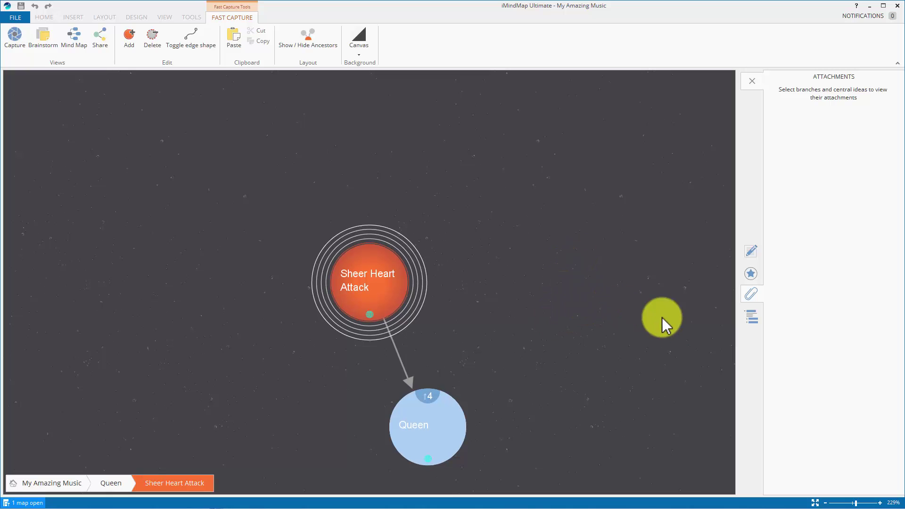
Step: Move through Queen and Jazz to Fun It and attach the cloud map Léo's Mind Maps
click(366, 285)
click(430, 432)
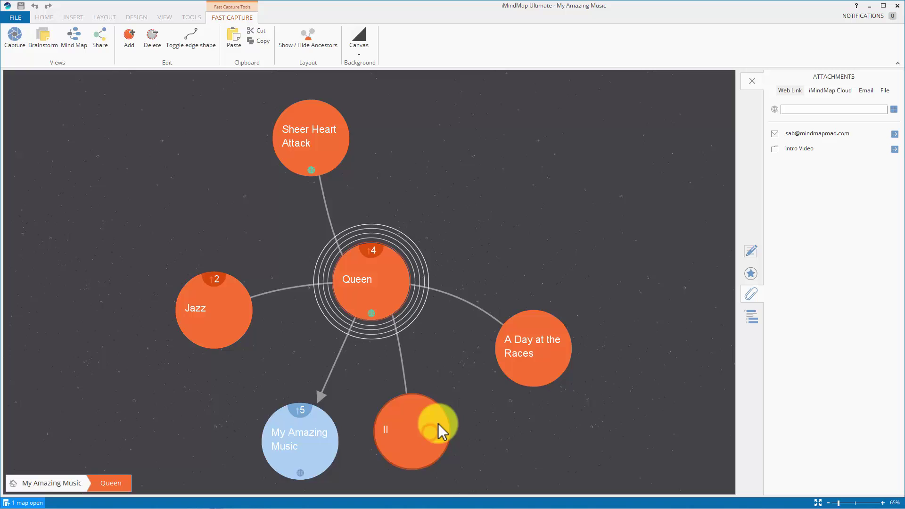
click(229, 300)
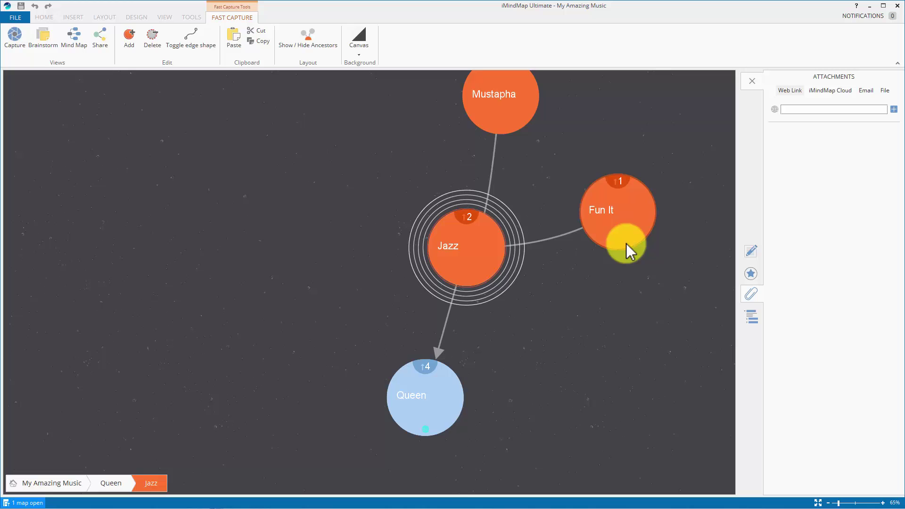
click(627, 218)
click(821, 92)
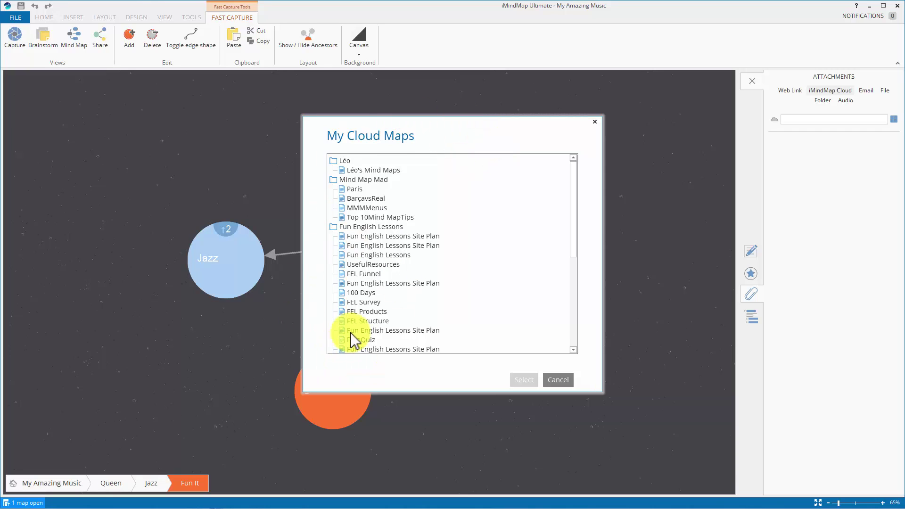
click(368, 170)
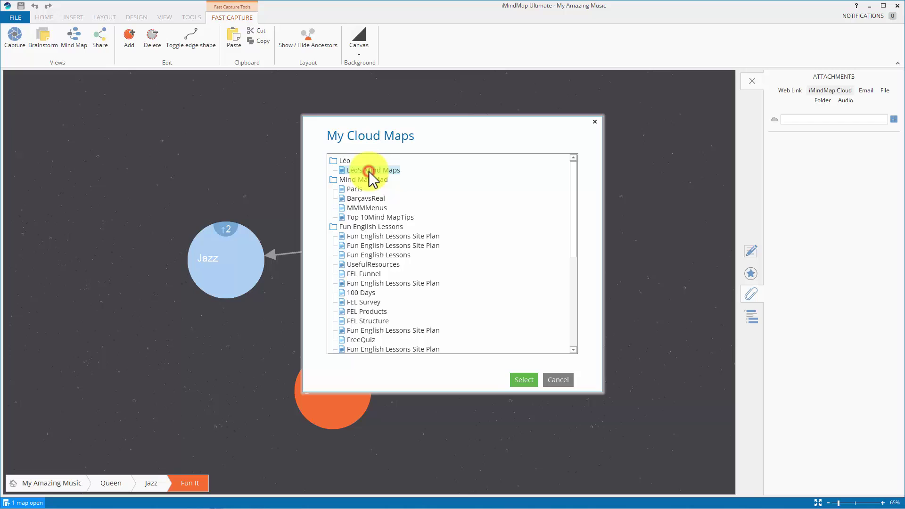
click(524, 380)
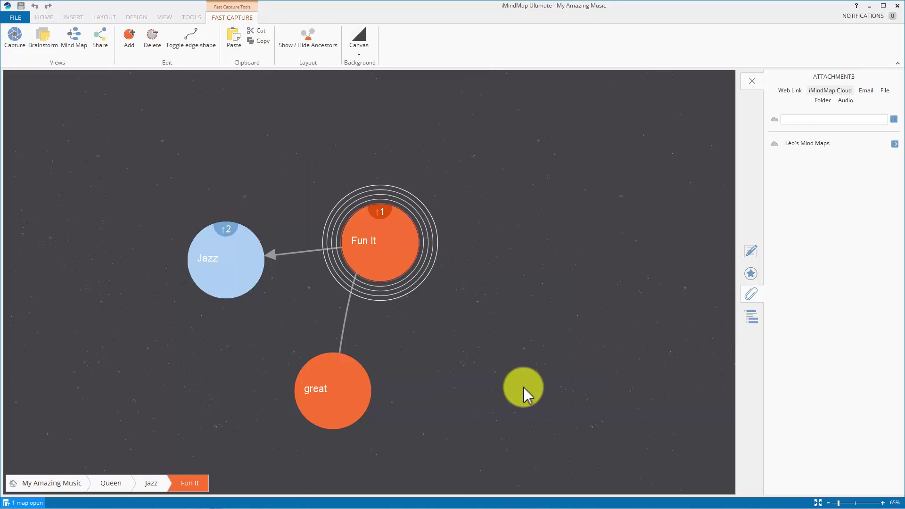
click(537, 303)
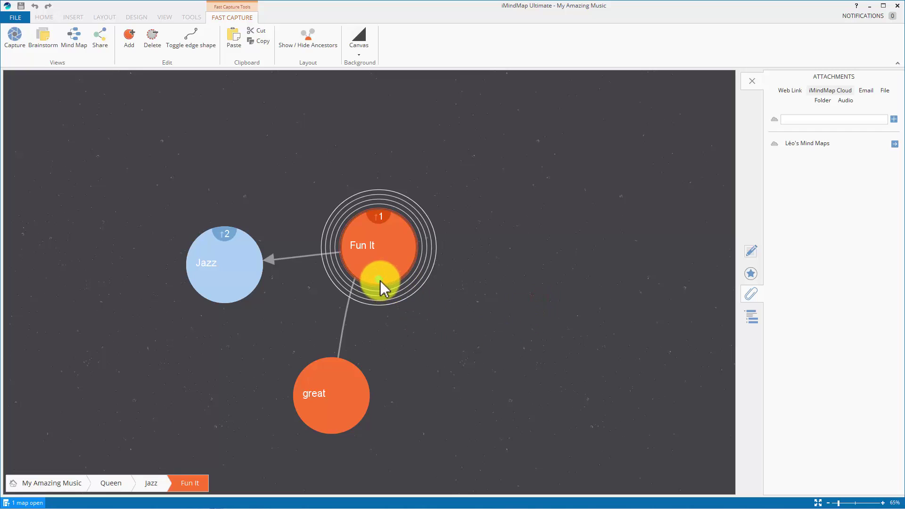
Step: Open Léo's Mind Maps from Fun It's attachment, then switch back to My Amazing Music
mouse_move(379, 278)
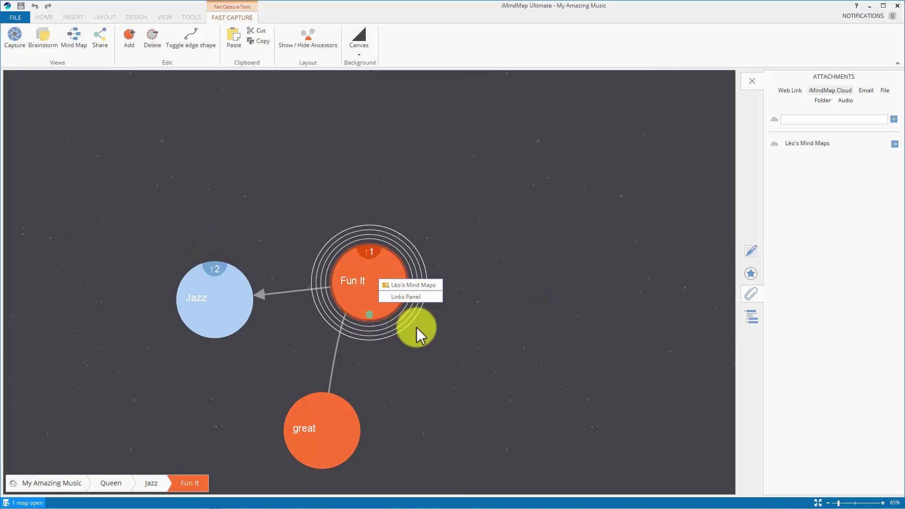
click(414, 285)
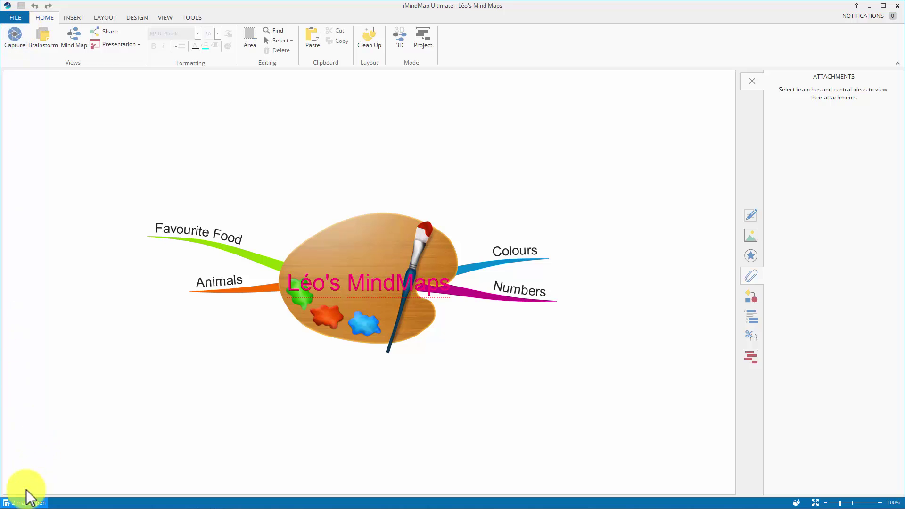
click(24, 504)
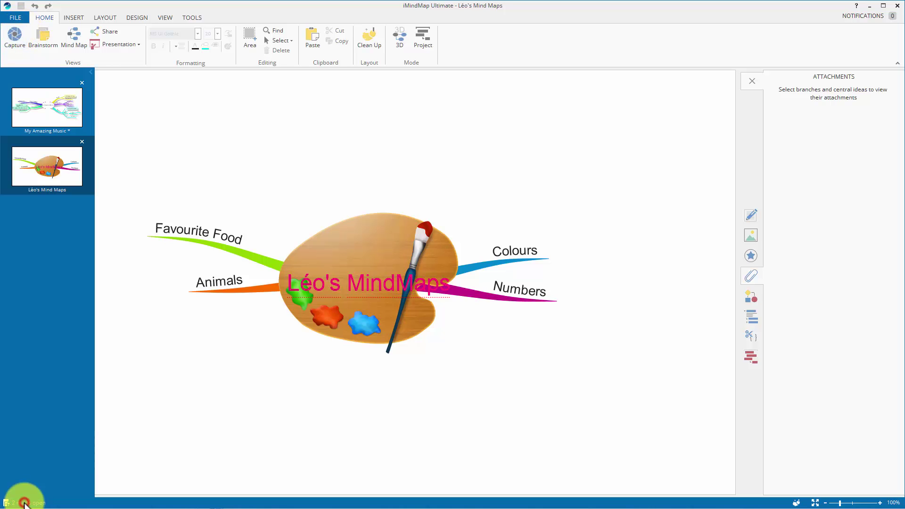
click(44, 107)
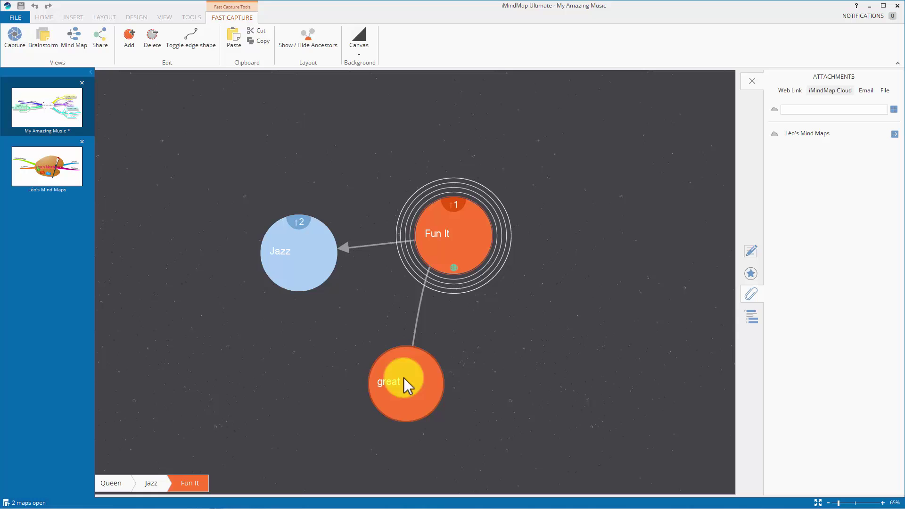
Step: Centre on Jazz, toggle the sidebar to the icon library and back to attachments
click(313, 256)
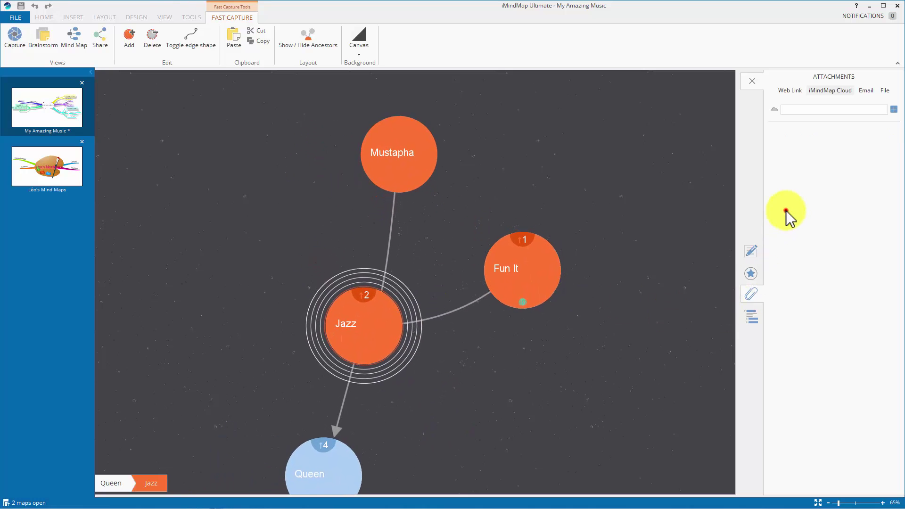
click(786, 210)
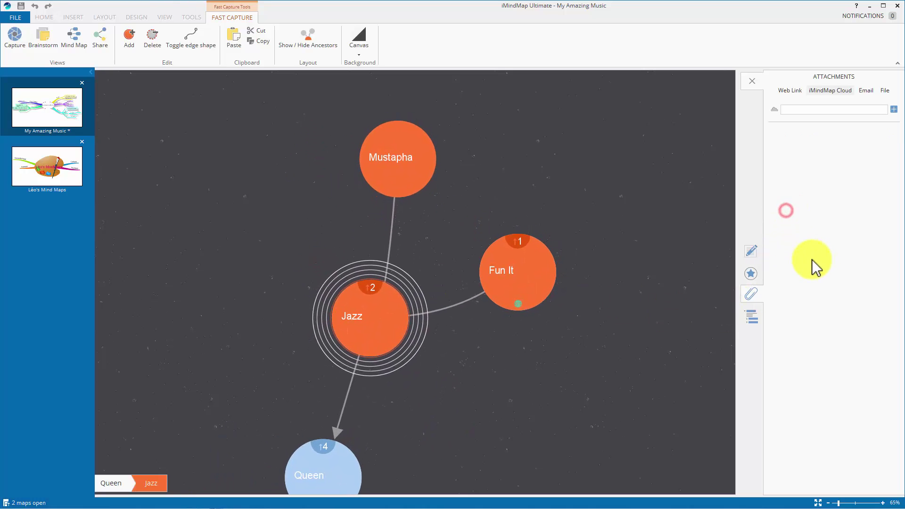
click(751, 275)
click(752, 293)
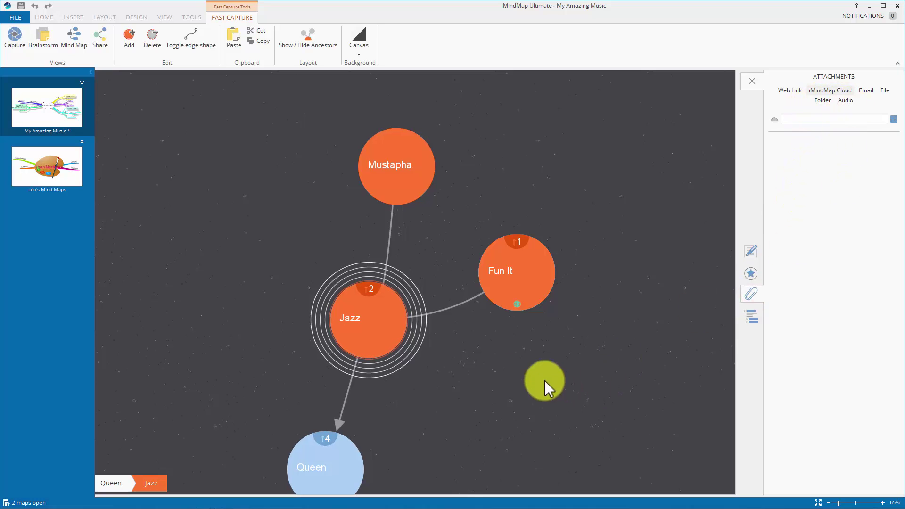
drag(494, 387, 495, 354)
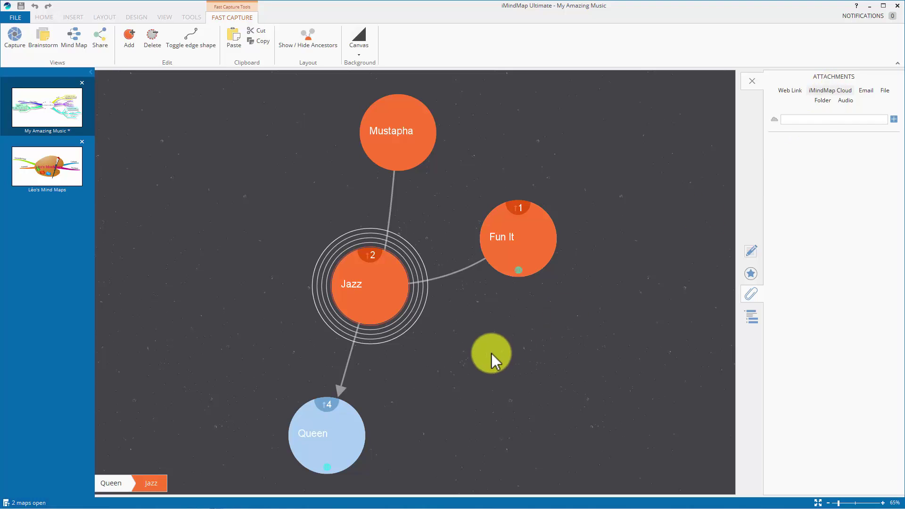
Step: Cycle through Email, File and Folder attachment types, ending on Audio recording for Jazz
click(866, 90)
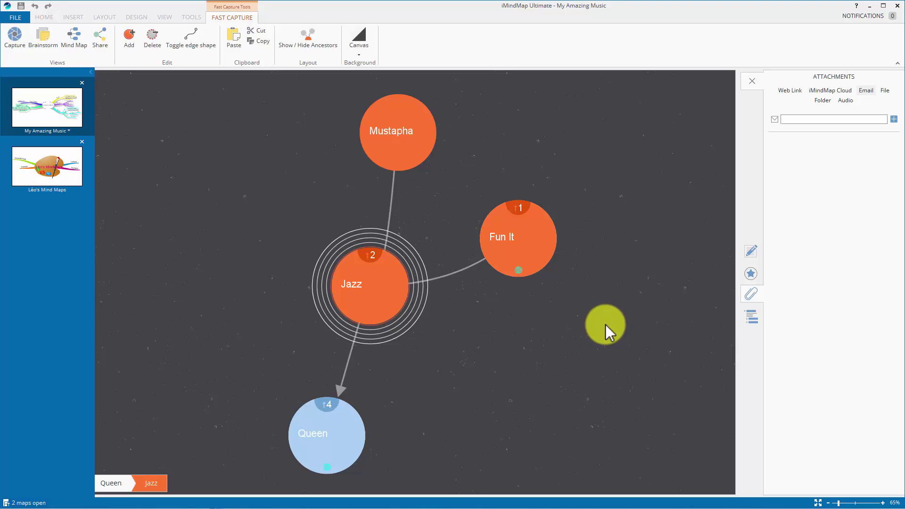
click(886, 91)
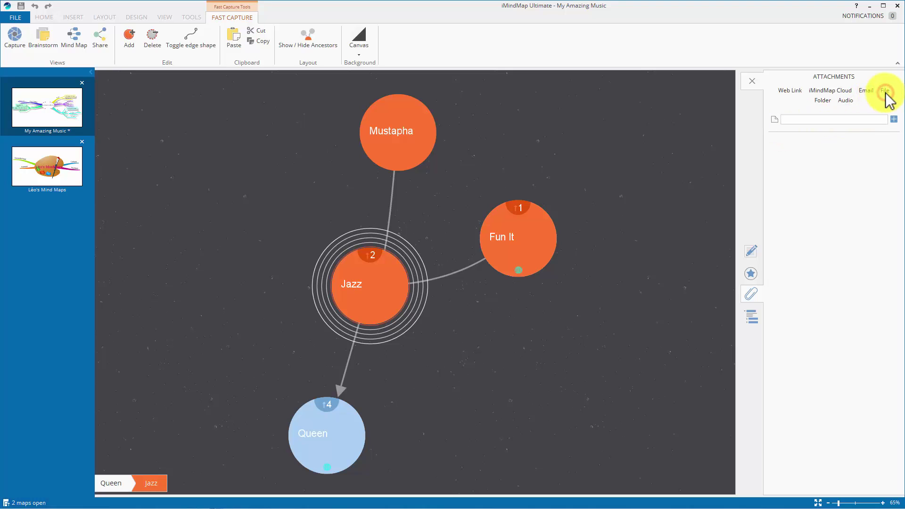
click(822, 100)
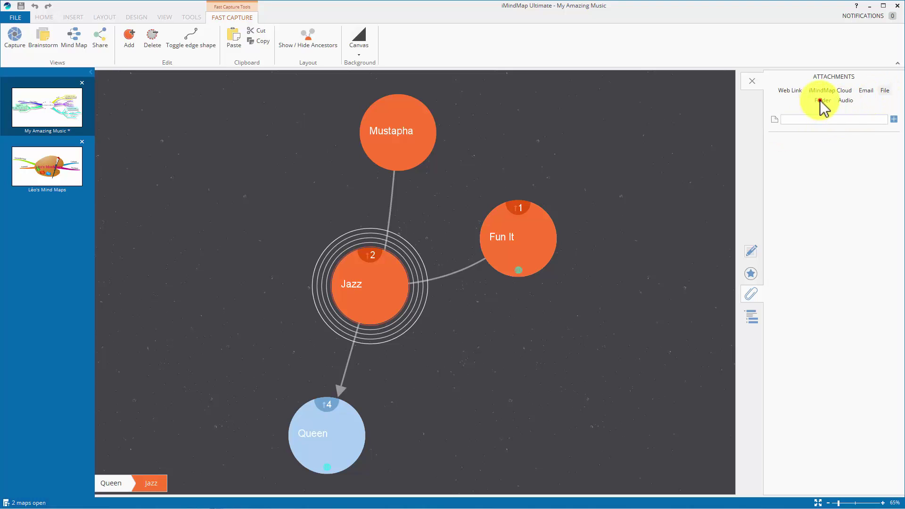
click(846, 101)
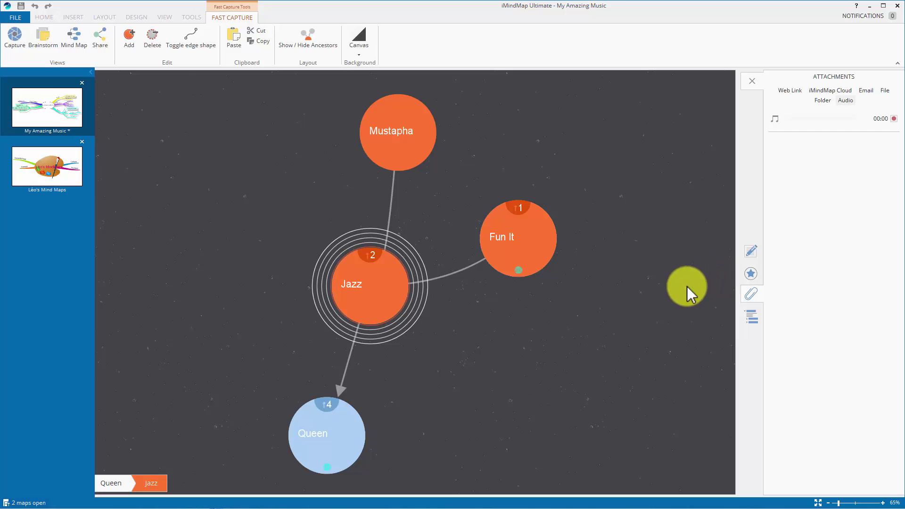
click(885, 91)
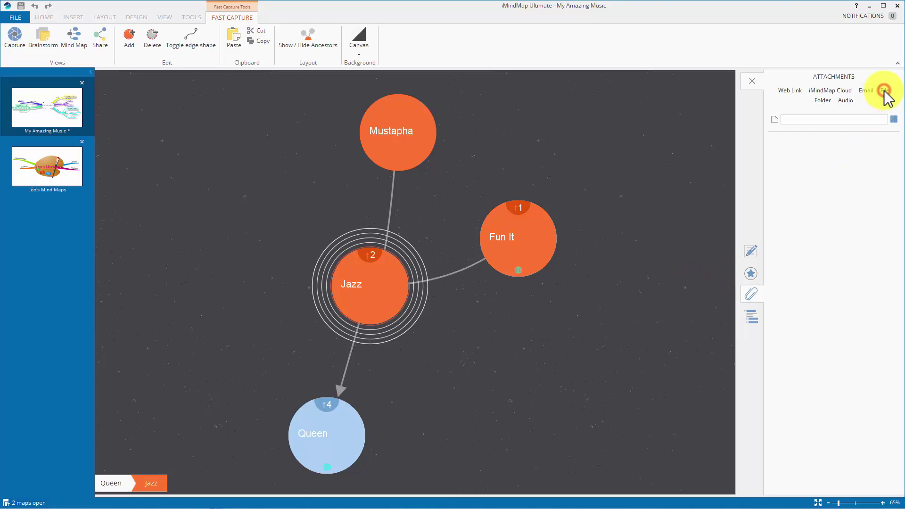
click(847, 101)
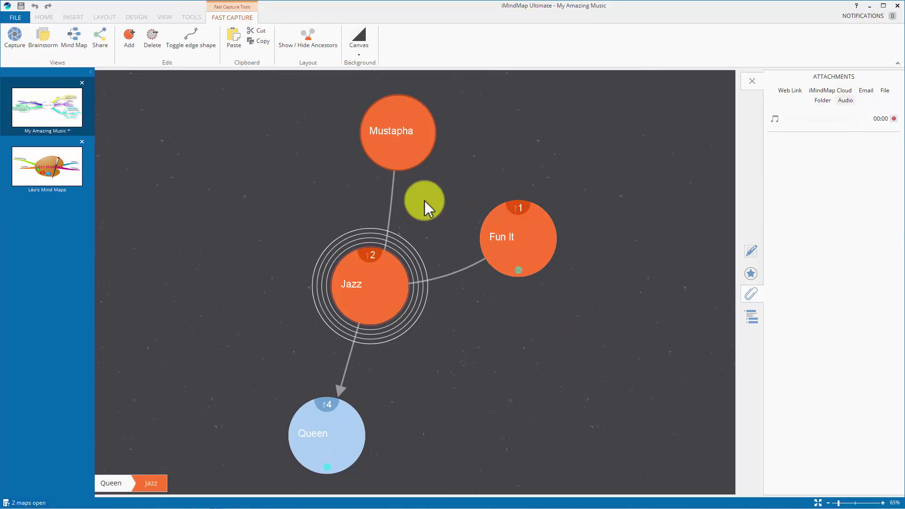
click(895, 117)
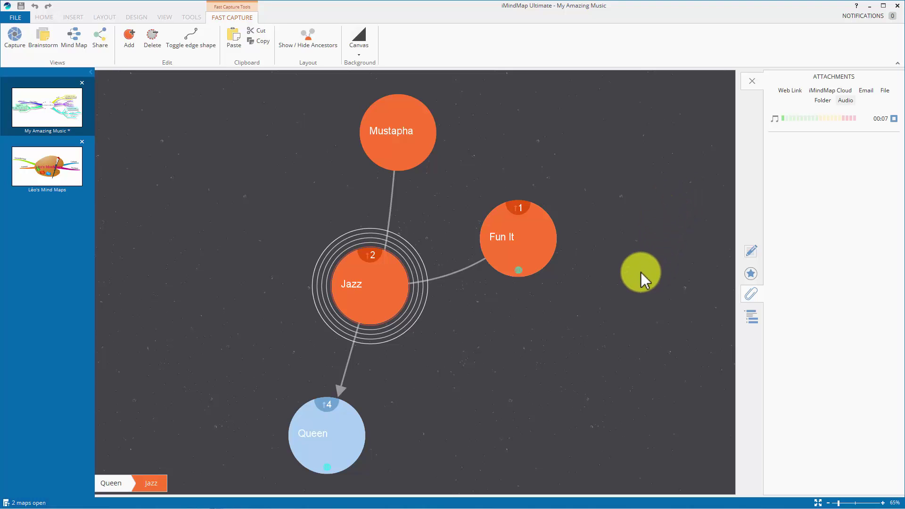
click(894, 118)
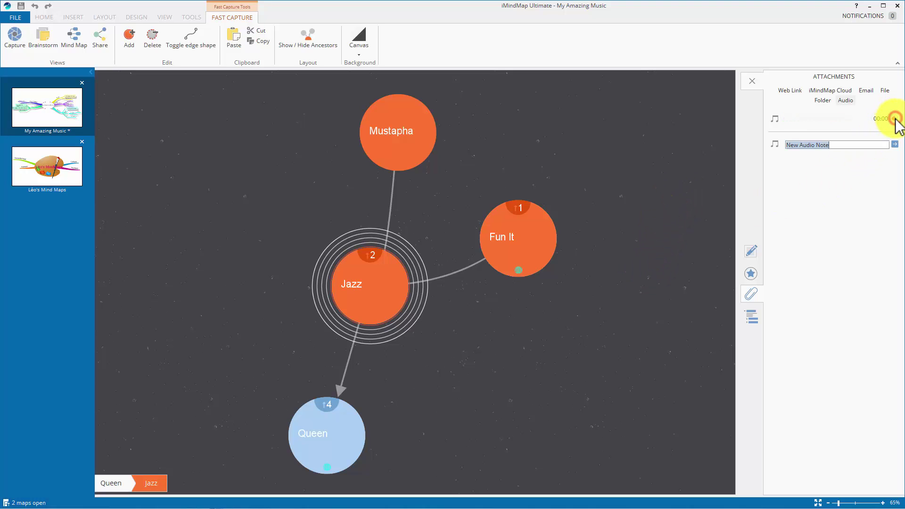
key(Return)
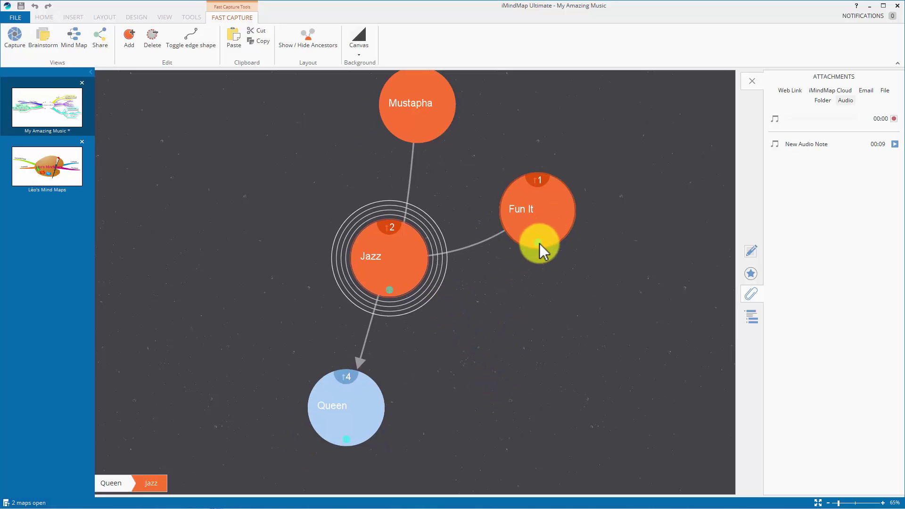
click(540, 244)
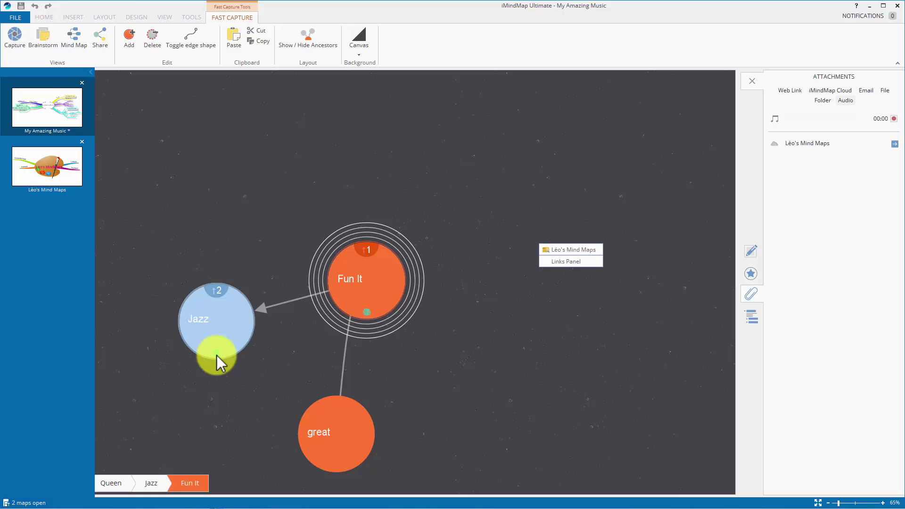
click(216, 356)
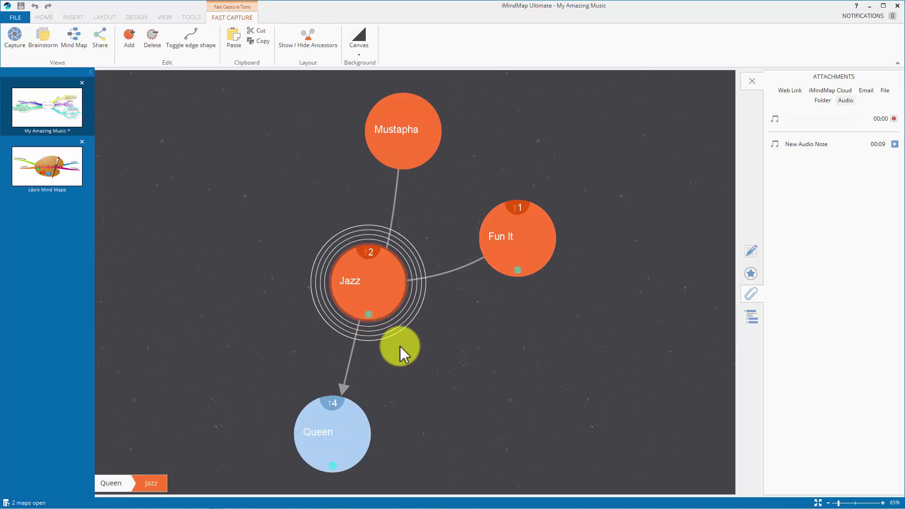
click(895, 144)
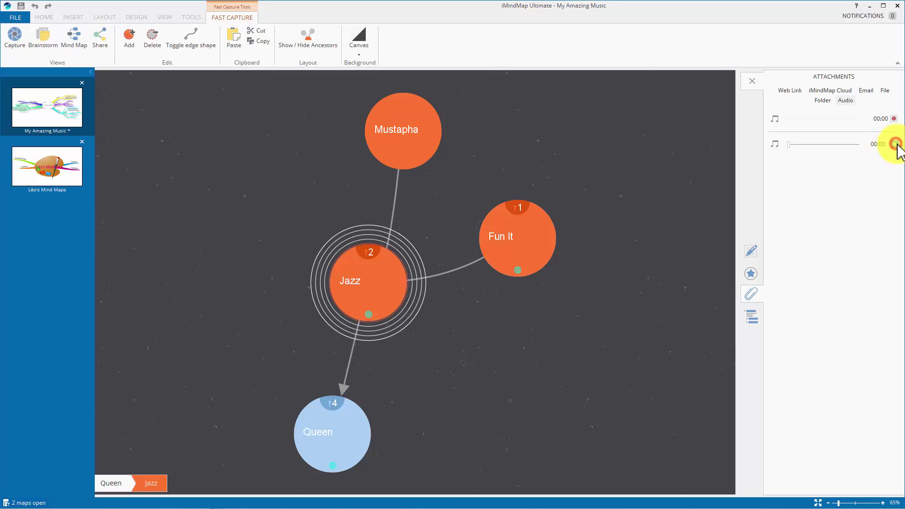